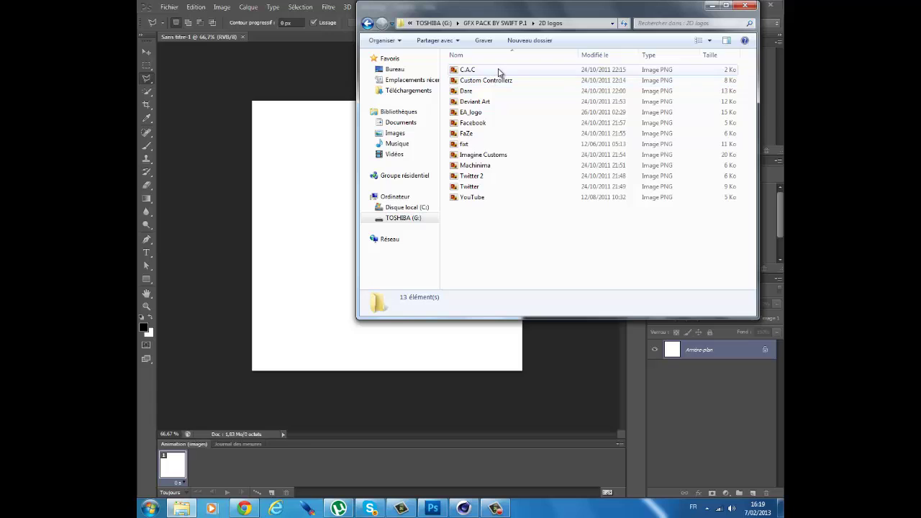
Preview the Machinima logo image in the 2D logos folder, close it, and select the FaZe image
double_click(489, 167)
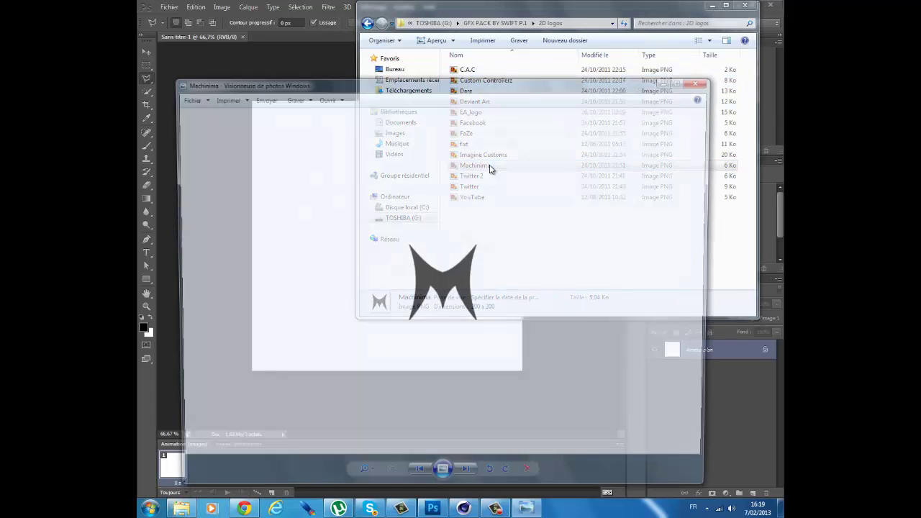
click(702, 80)
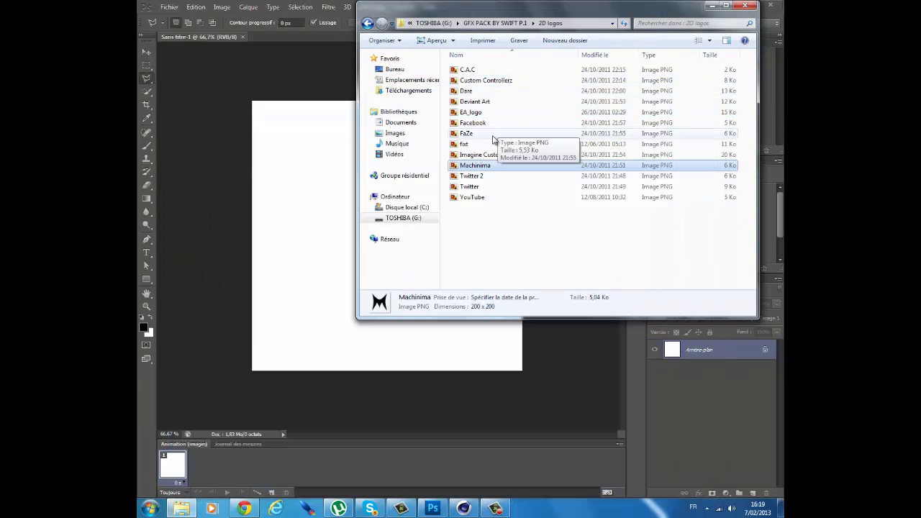
drag(485, 137, 468, 288)
click(467, 134)
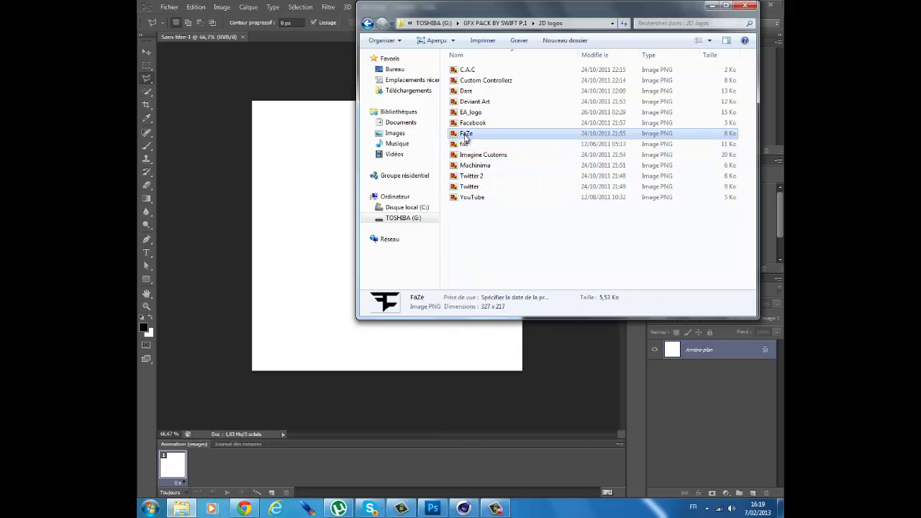
Switch to Photoshop and open the FaZe PNG image from the 2D logos folder
click(170, 7)
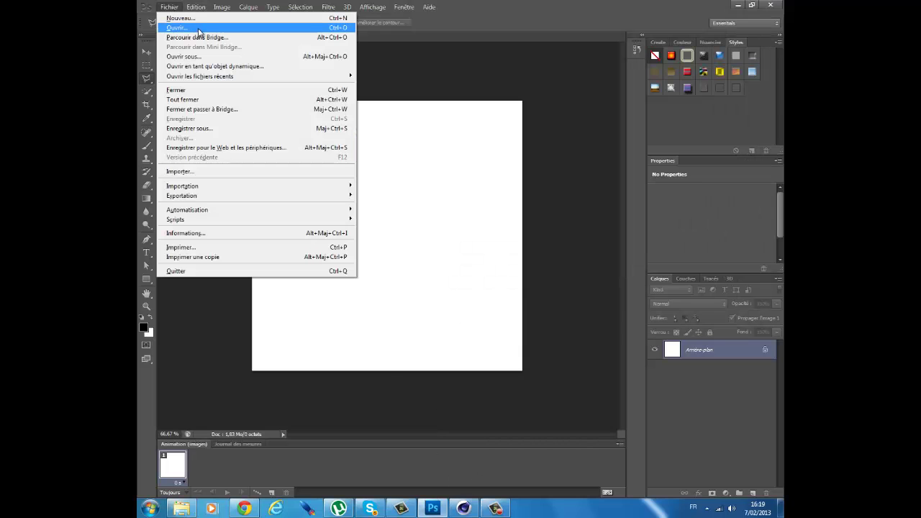
click(241, 29)
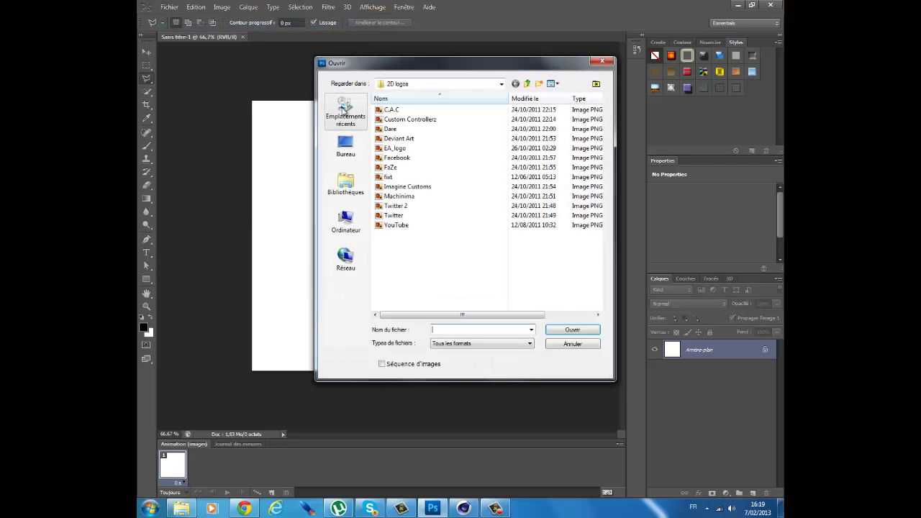
double_click(394, 167)
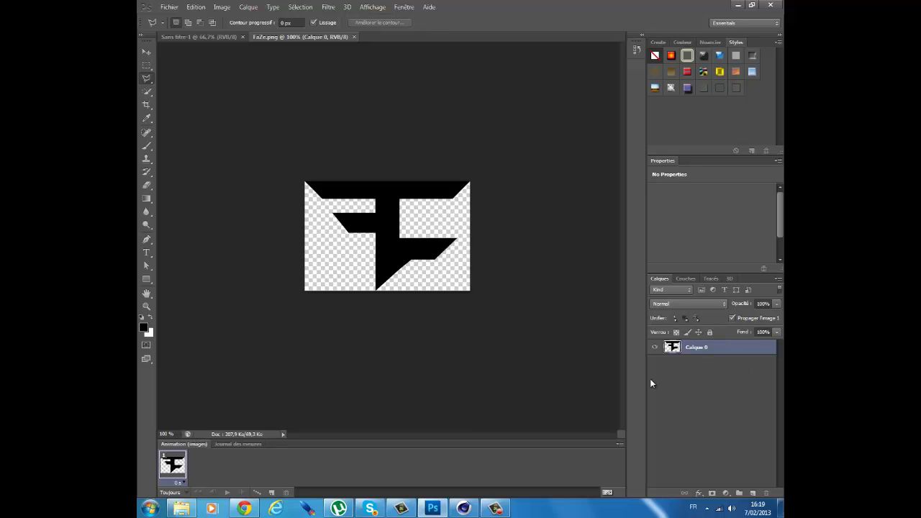
Squash the FaZe logo layer slightly from its top edge with Free Transform and apply the change
key(ctrl+t)
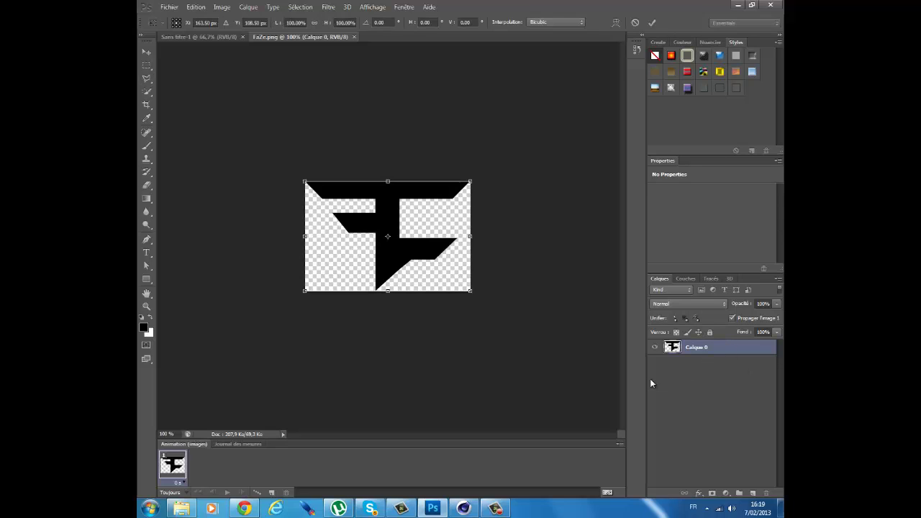
drag(387, 184, 387, 185)
key(Return)
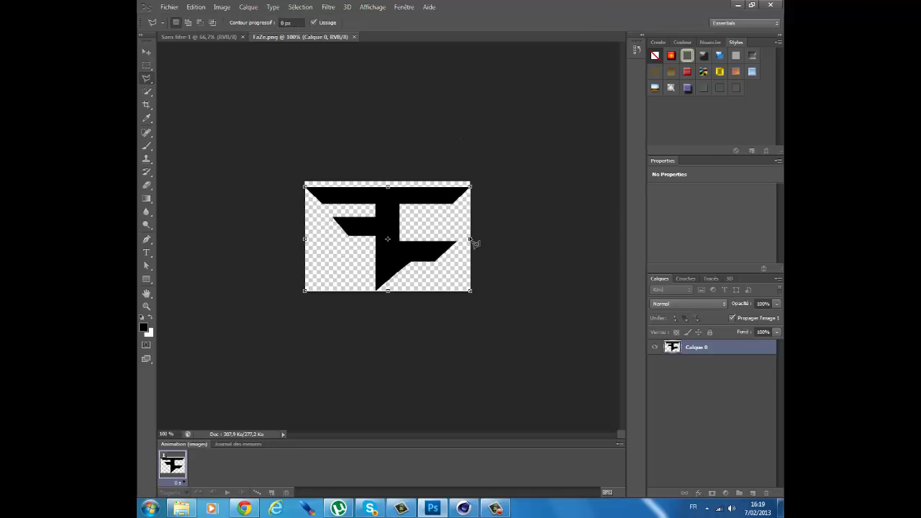
key(l)
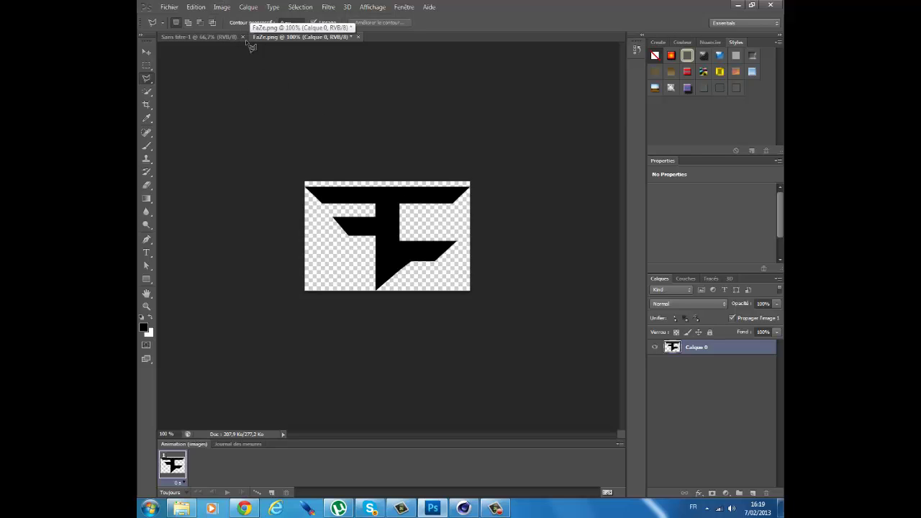
Move the FaZe logo into the blank Sans titre-1 document and place it near the middle of the canvas
click(146, 52)
mouse_move(367, 211)
mouse_down()
mouse_move(226, 37)
mouse_move(352, 214)
mouse_up()
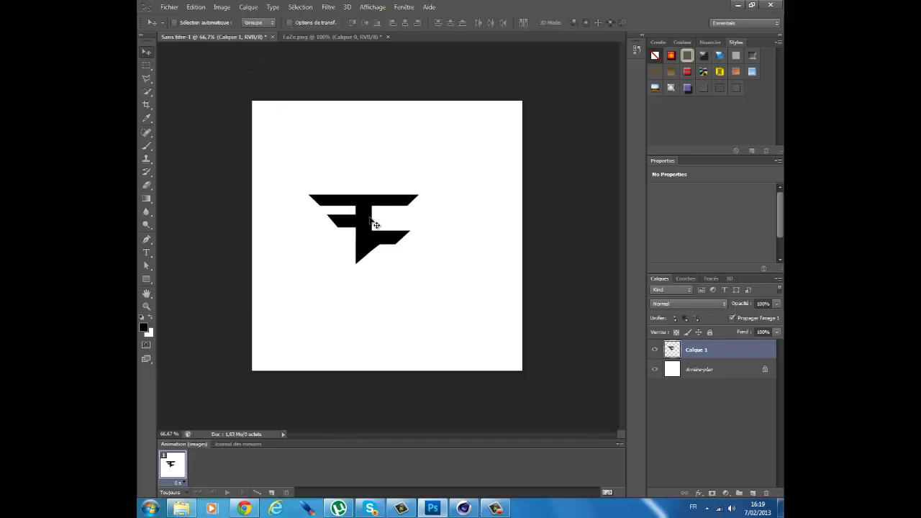
drag(371, 196, 400, 204)
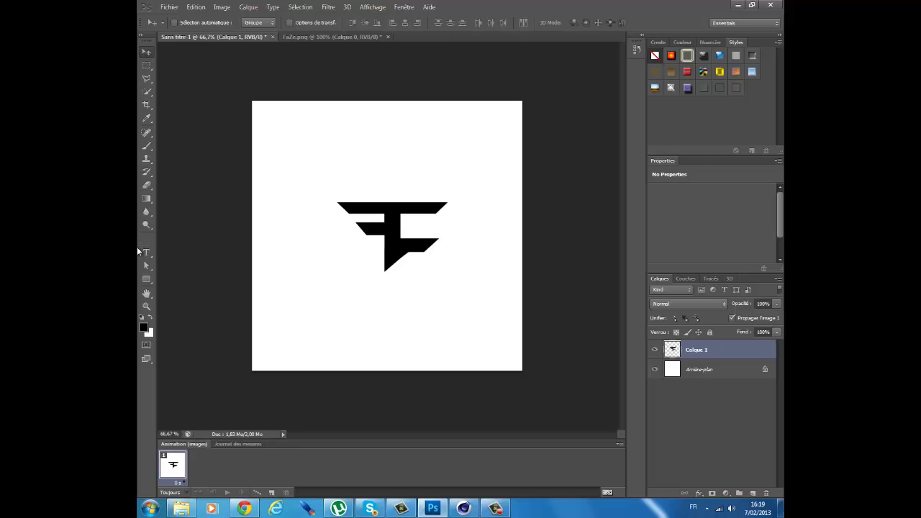
Load the Calque 1 Transparence channel of Sans titre-1 as a new selection around the logo
click(146, 239)
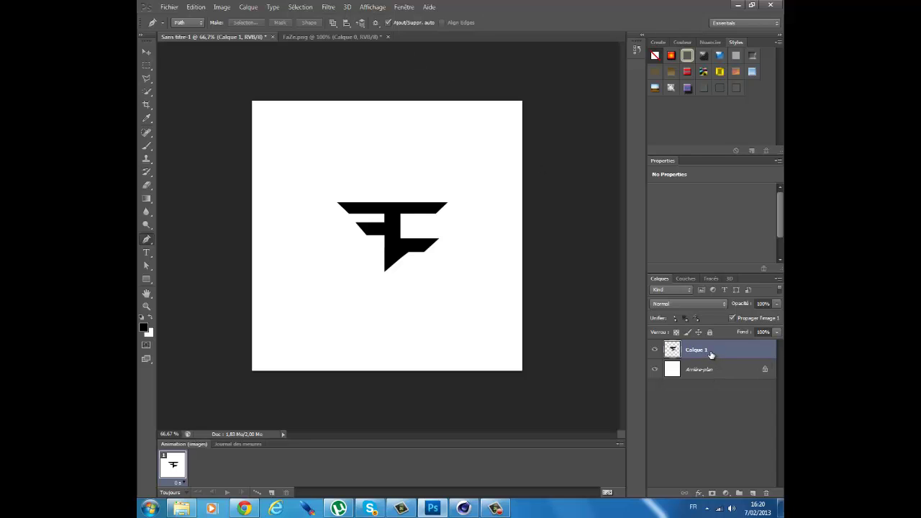
click(300, 6)
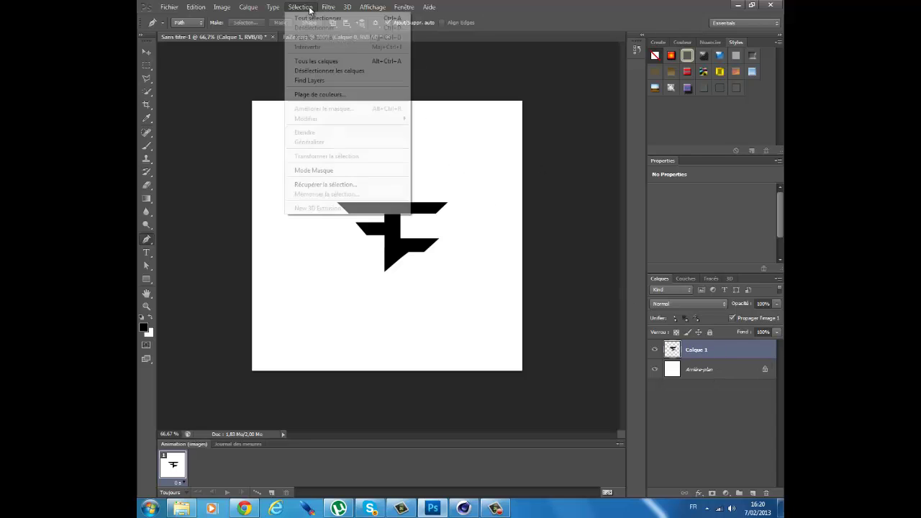
click(368, 184)
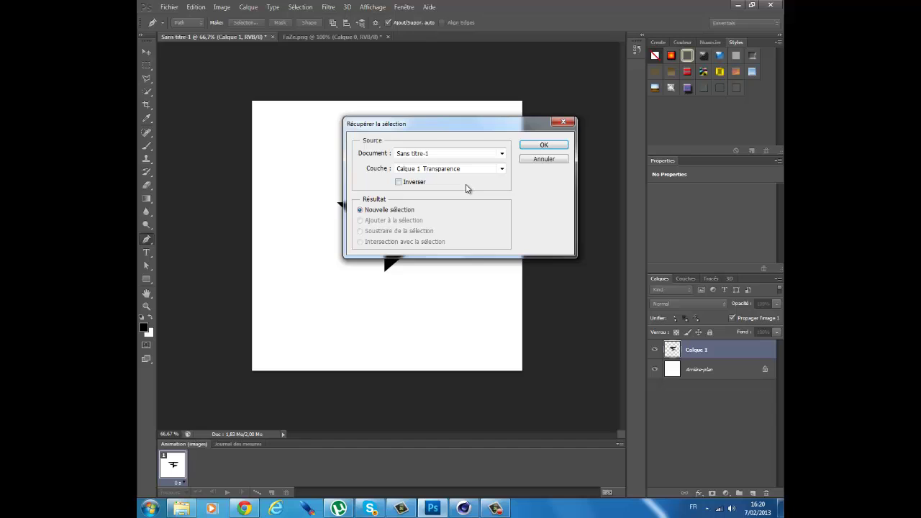
click(541, 146)
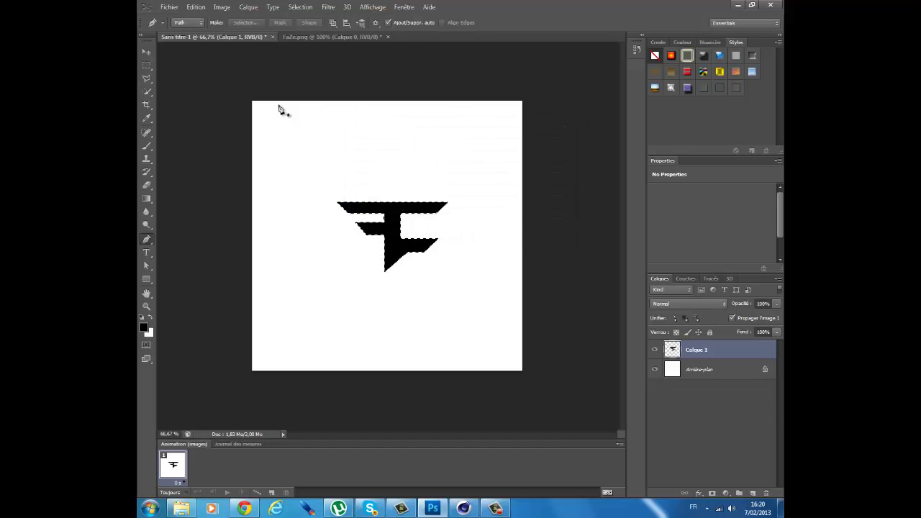
Convert the logo selection into a work path, keeping the proposed tolerance
click(148, 79)
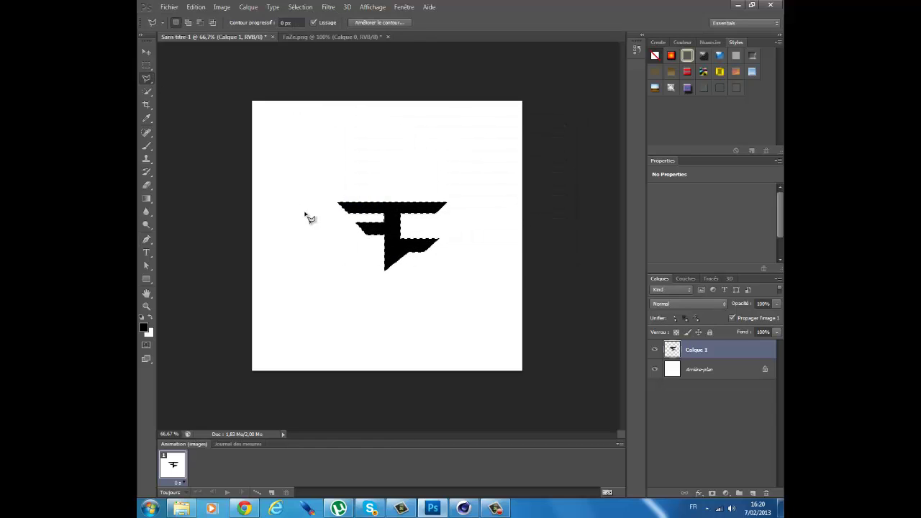
right_click(389, 232)
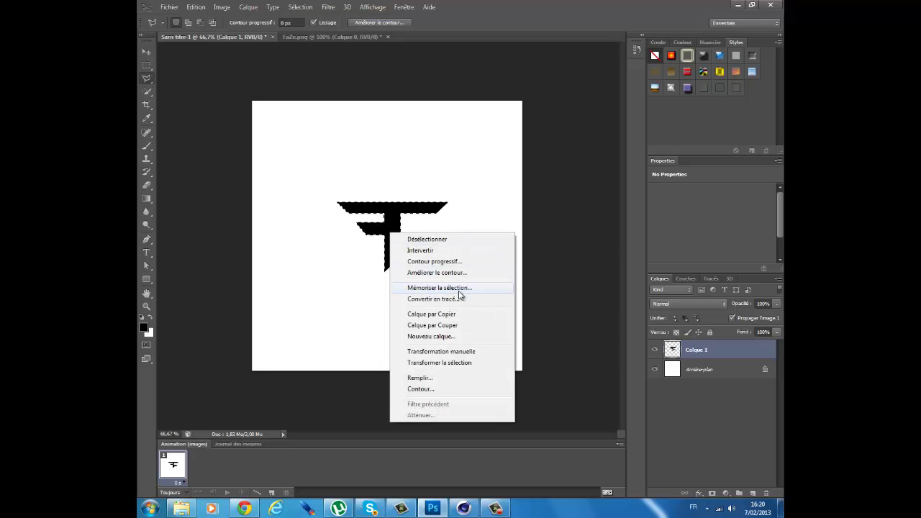
click(454, 299)
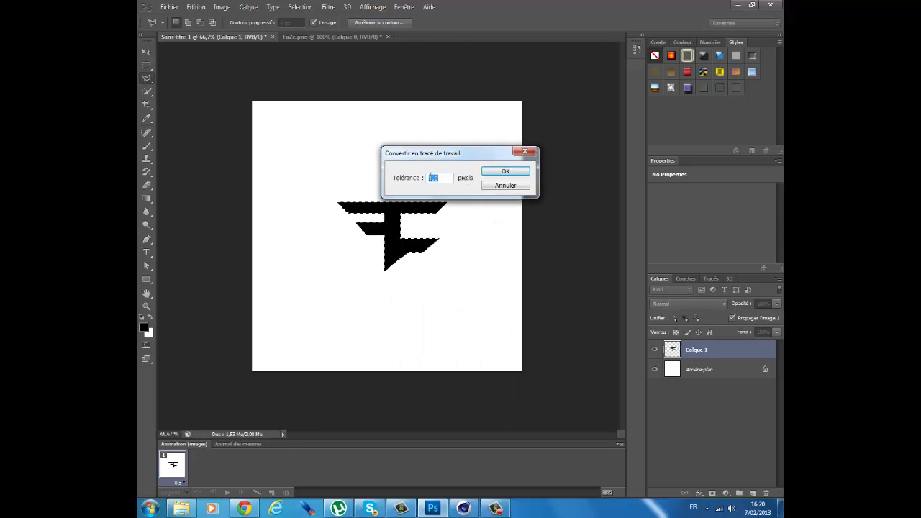
click(504, 172)
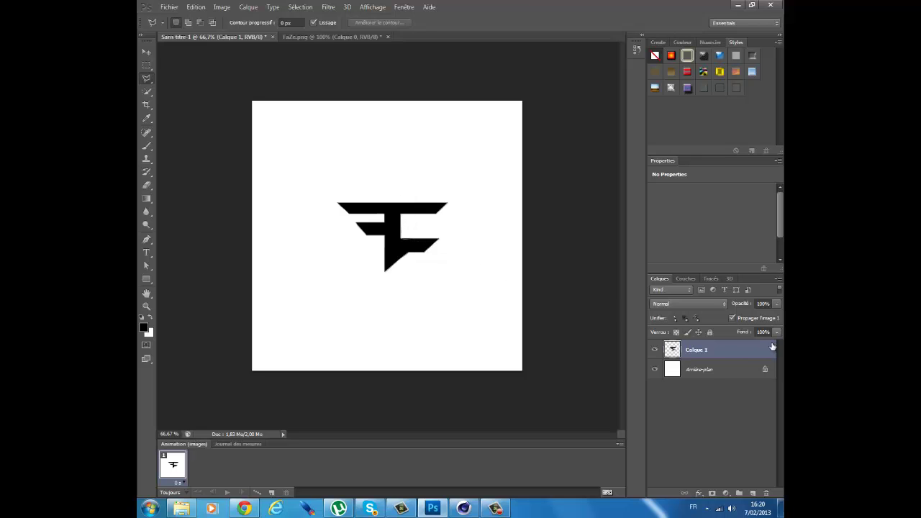
Export the Tracé de travail path to an Adobe Illustrator file named tuto in the Documents library
click(168, 7)
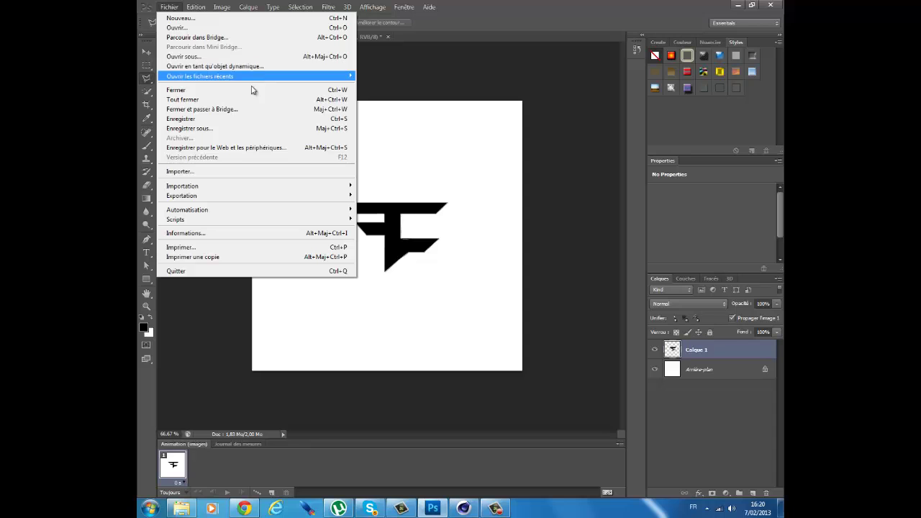
mouse_move(310, 210)
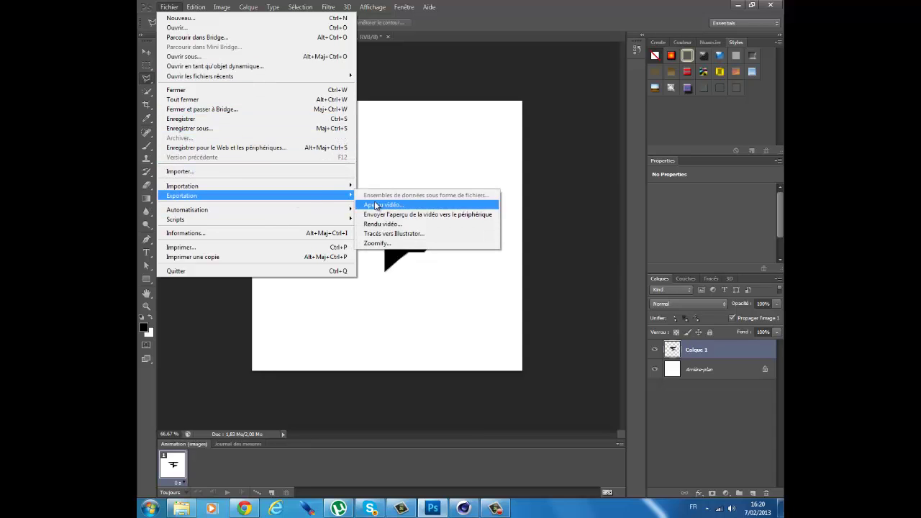
click(402, 234)
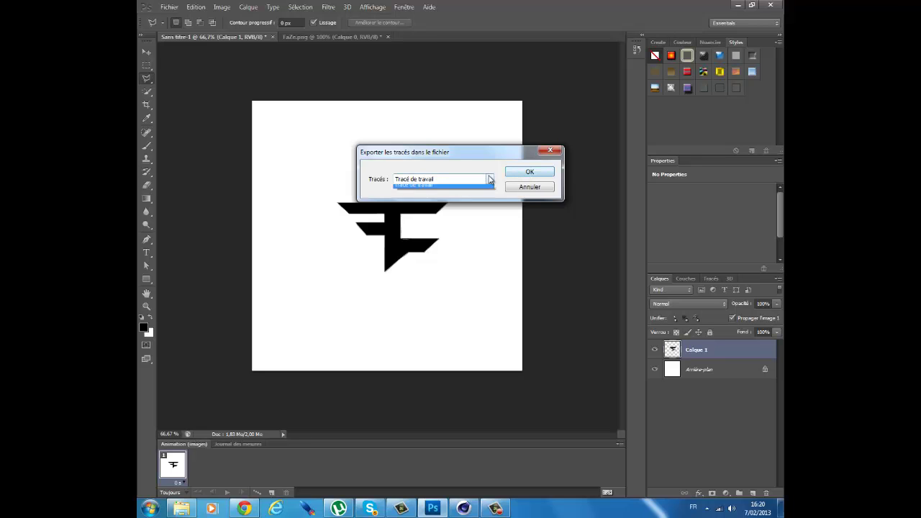
click(490, 179)
click(490, 179)
click(524, 173)
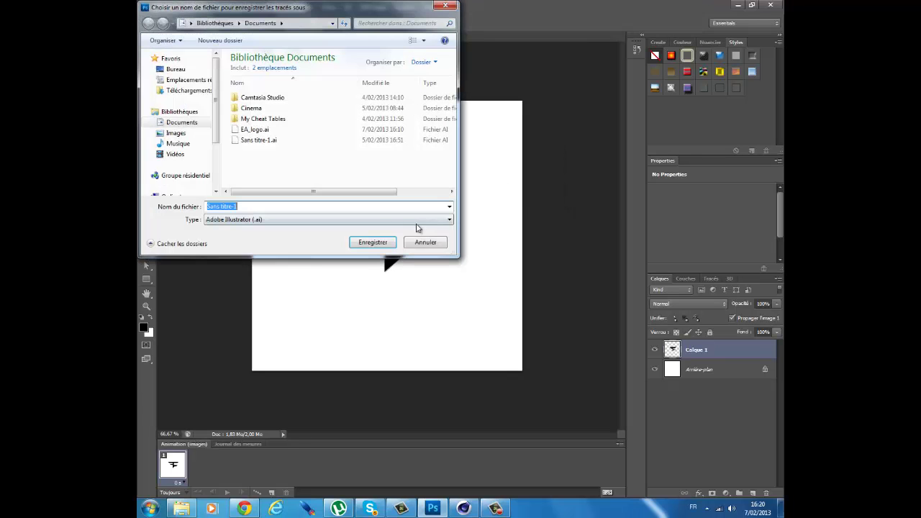
text(tuto)
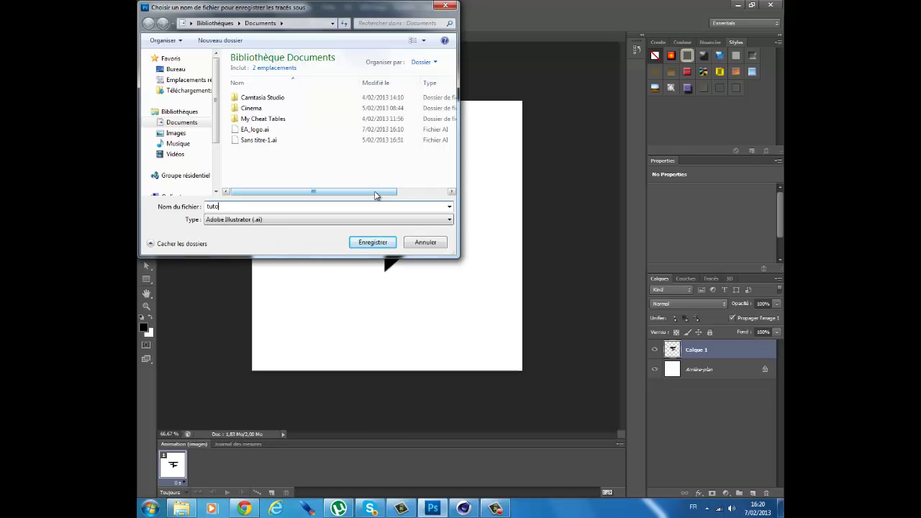
key(Return)
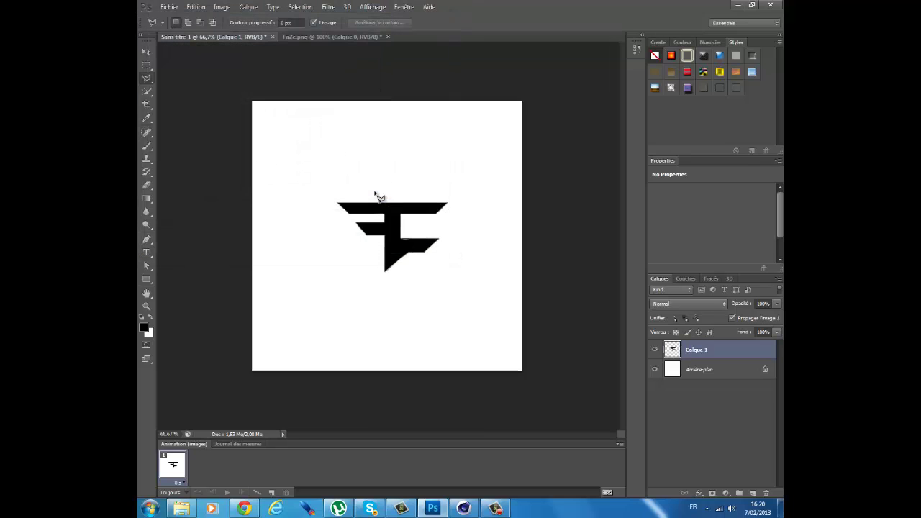
Import tuto.ai from the Documents library into CINEMA 4D with the proposed Adobe Illustrator import settings
click(735, 5)
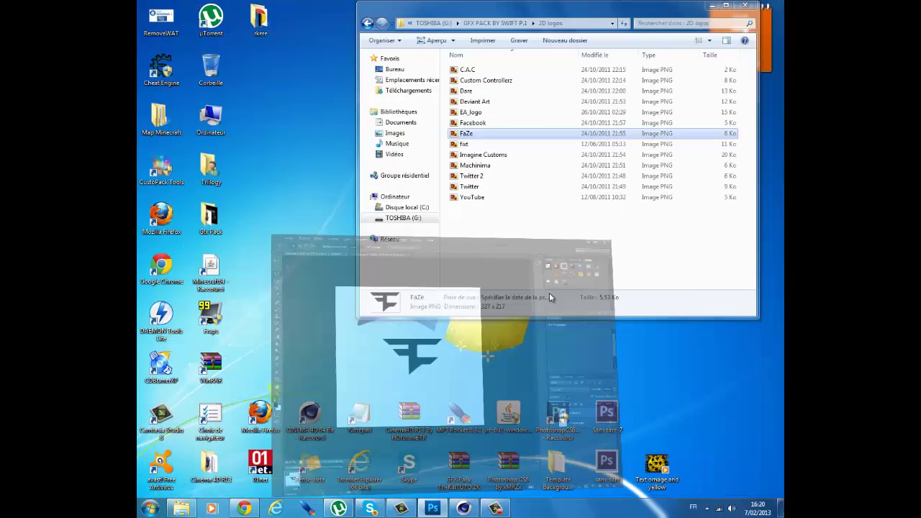
click(396, 122)
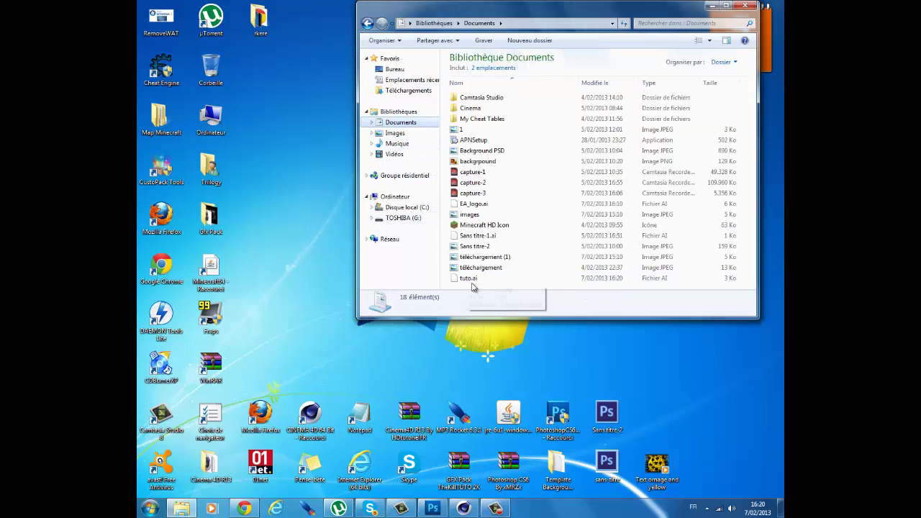
drag(469, 278, 440, 324)
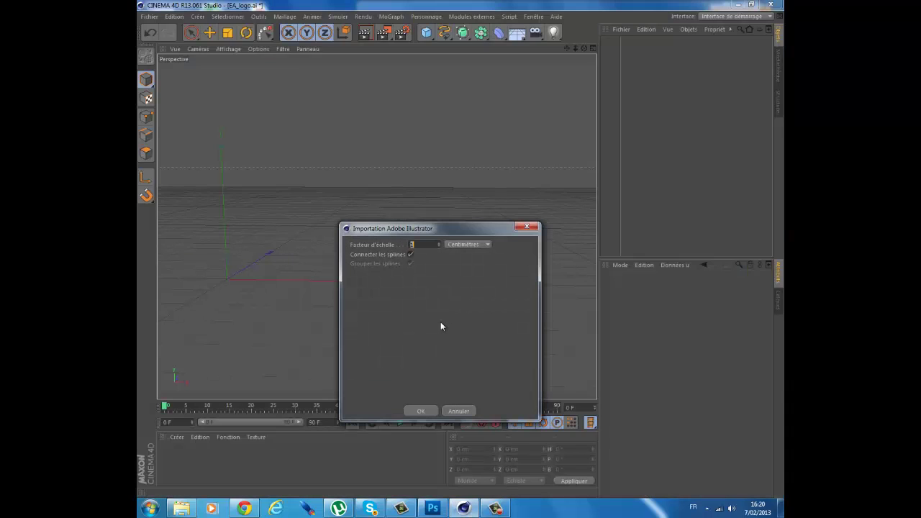
click(430, 411)
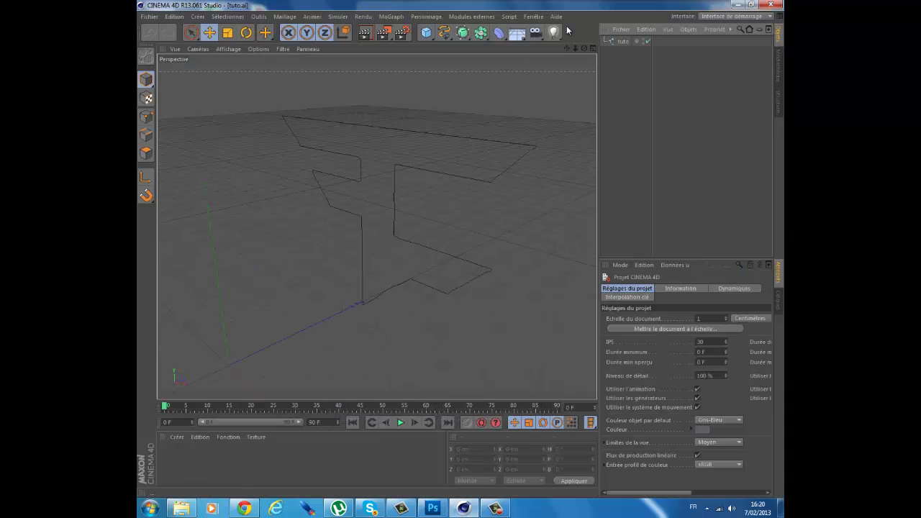
Add an Extrusion NURBS object and make the tuto spline its child to turn the logo outline into a solid
drag(582, 48, 465, 252)
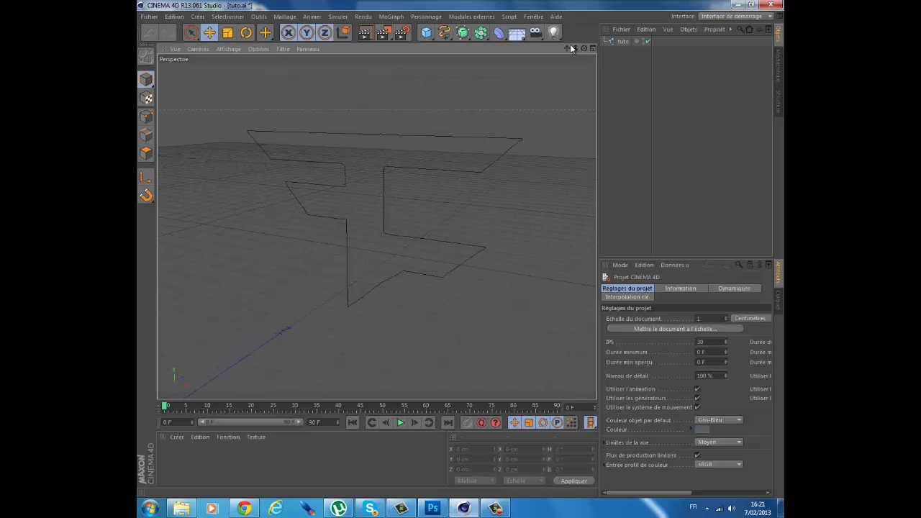
click(463, 34)
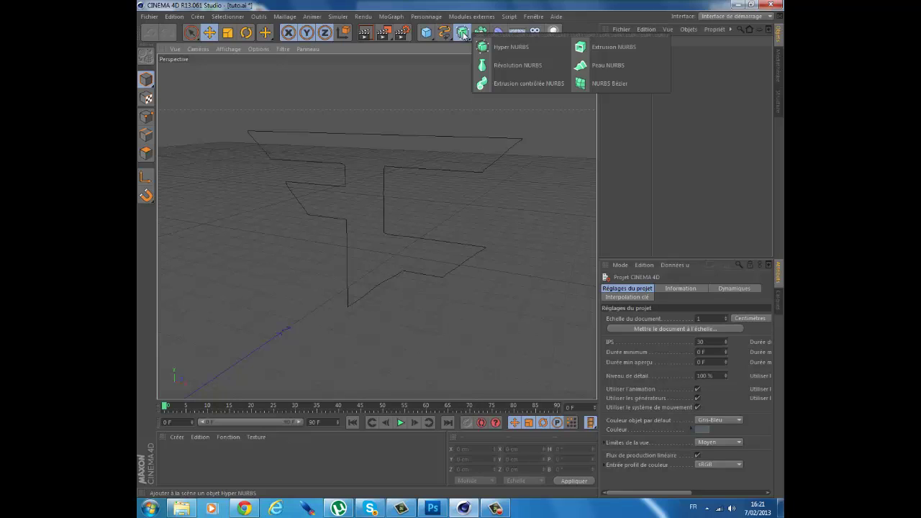
click(589, 51)
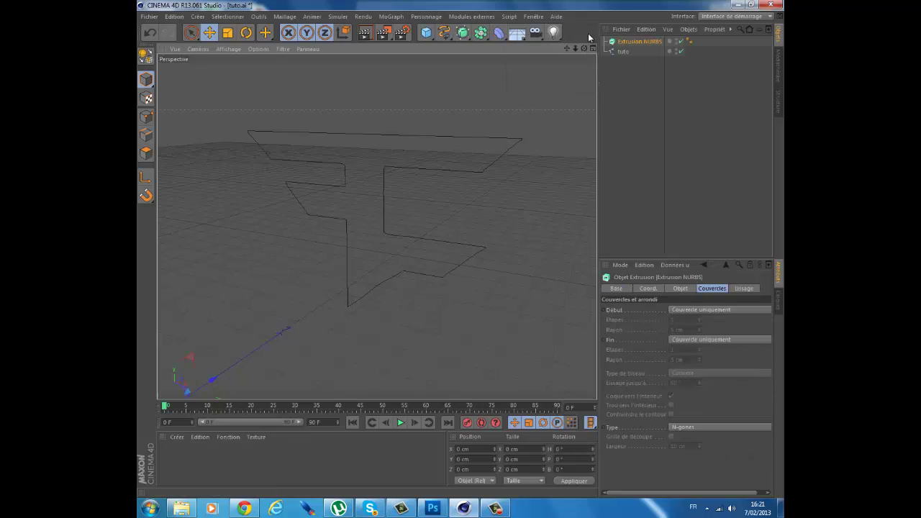
click(624, 53)
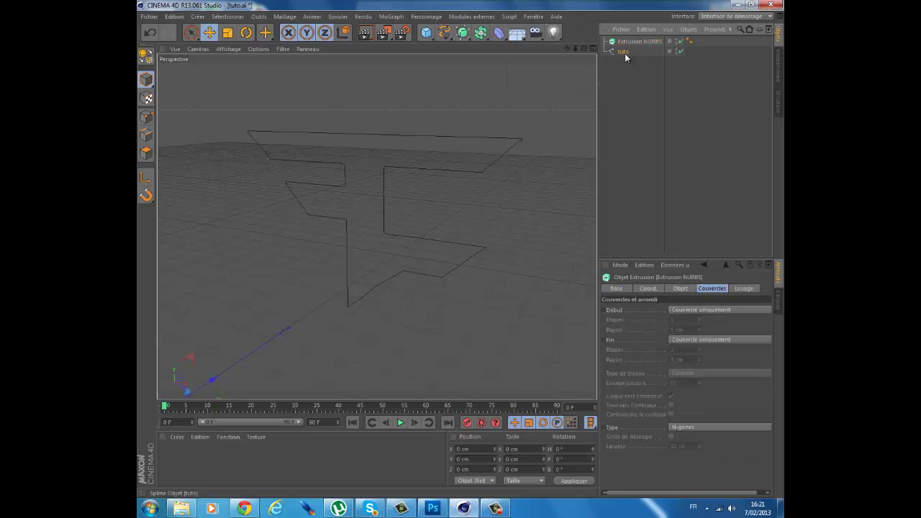
drag(625, 41, 626, 41)
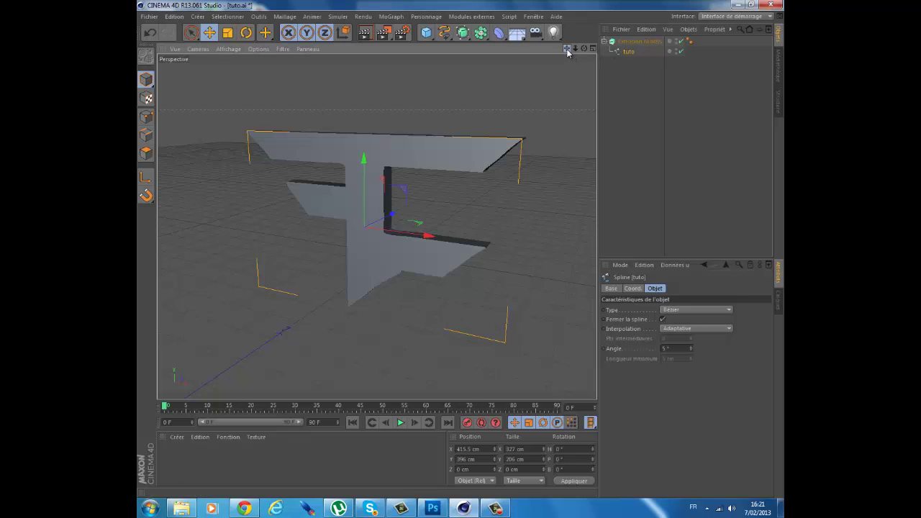
drag(567, 49, 585, 50)
scroll(461, 254, up, 3)
drag(462, 252, 462, 252)
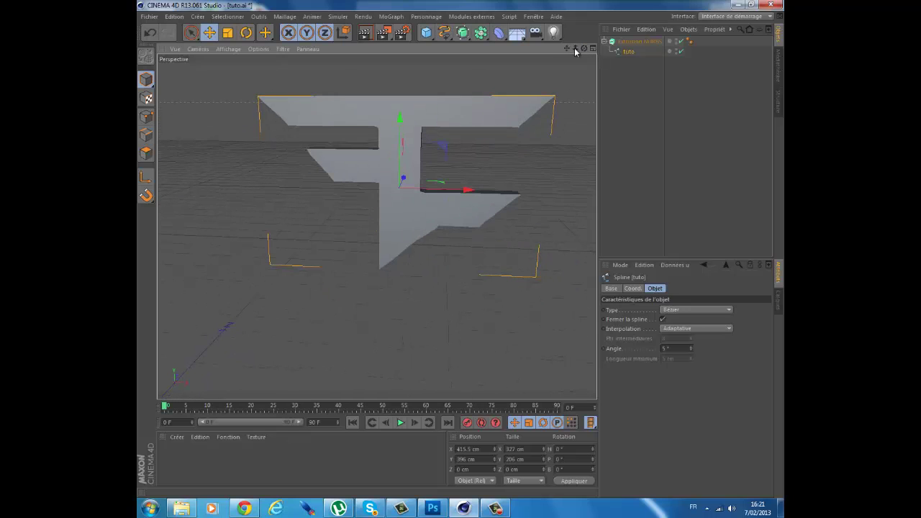
Set both the Début and Fin caps of the Extrusion NURBS to Couvercle et biseau
drag(566, 50, 566, 87)
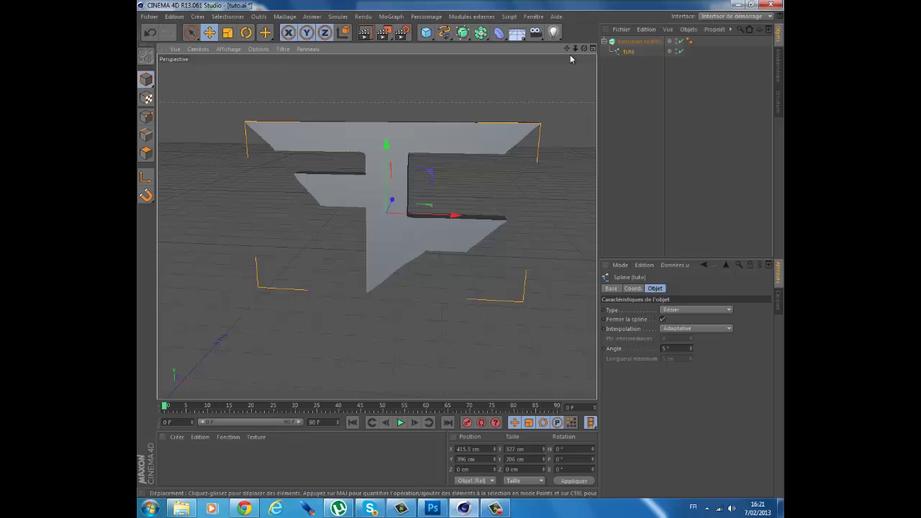
click(623, 42)
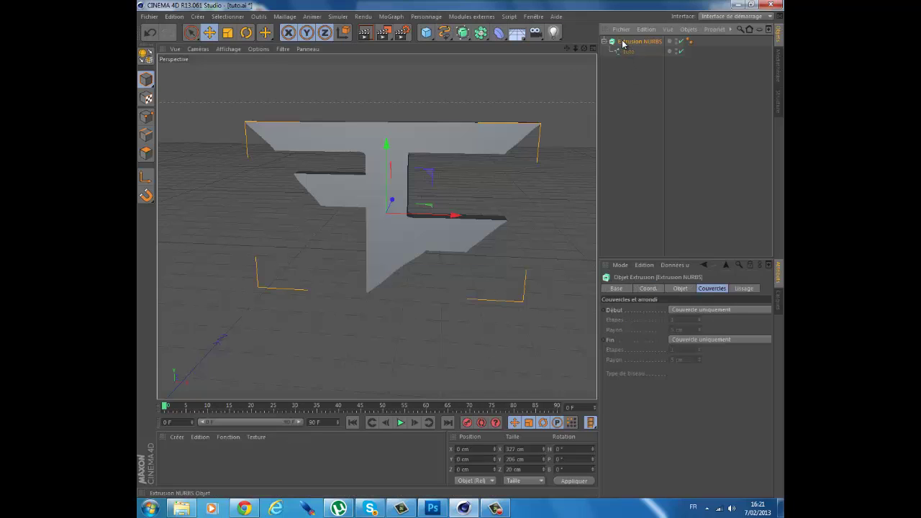
click(707, 310)
click(706, 350)
click(707, 339)
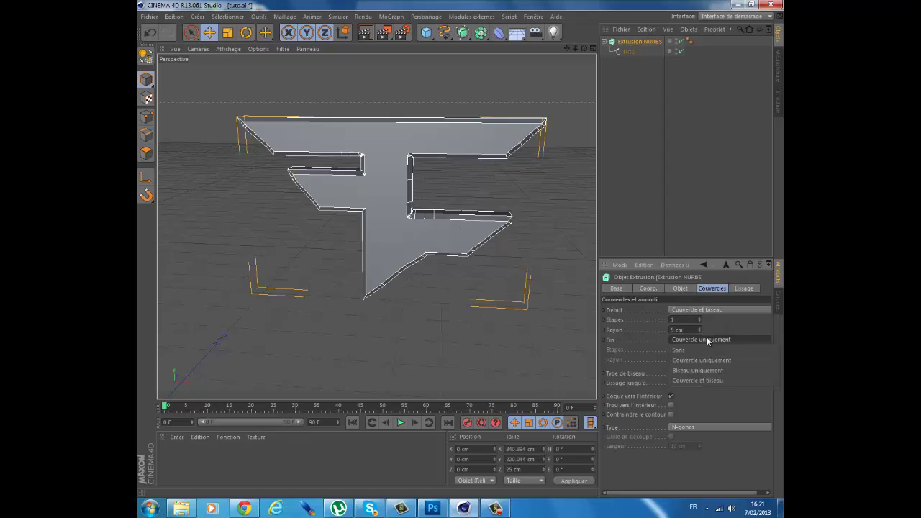
click(711, 381)
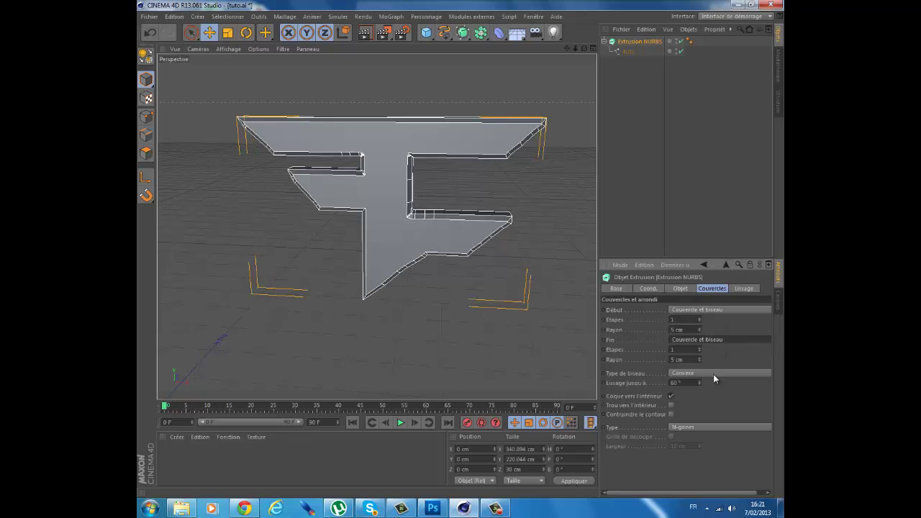
Set the extrusion's bevel type (Type de biseau) to 1 étape
click(715, 374)
click(718, 422)
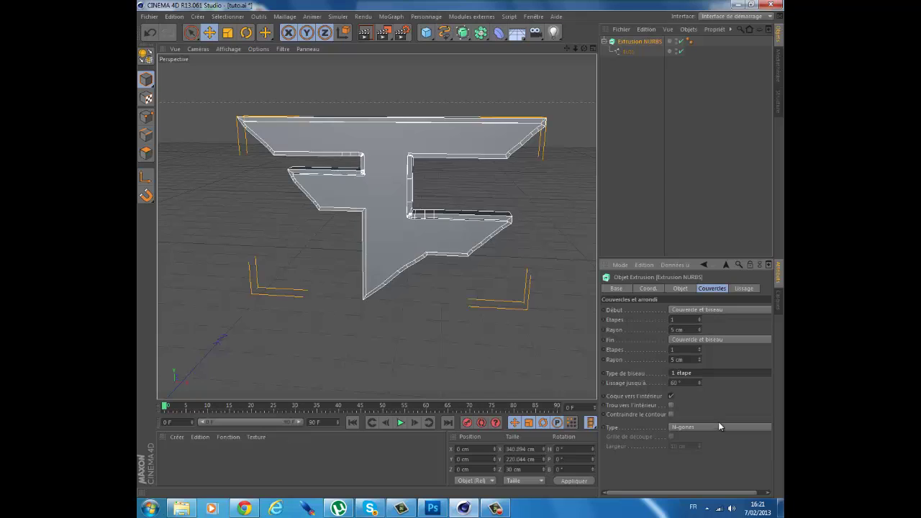
click(636, 67)
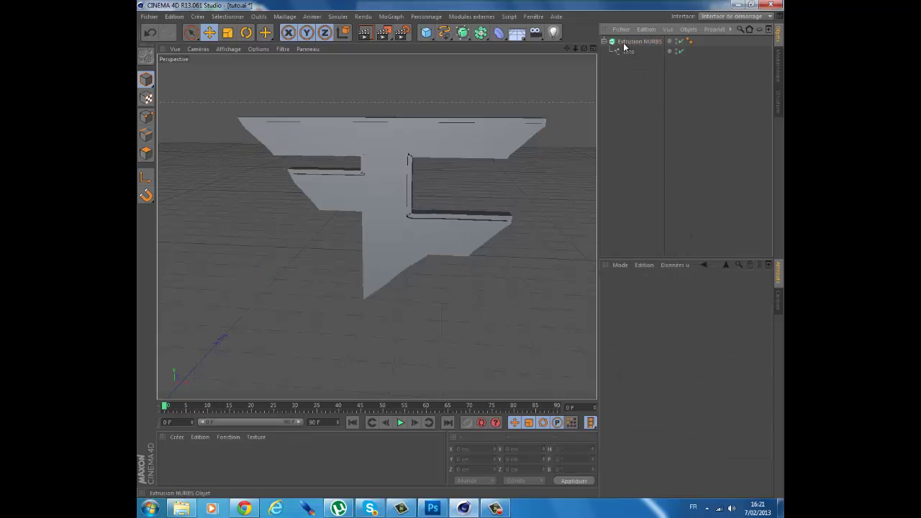
click(625, 43)
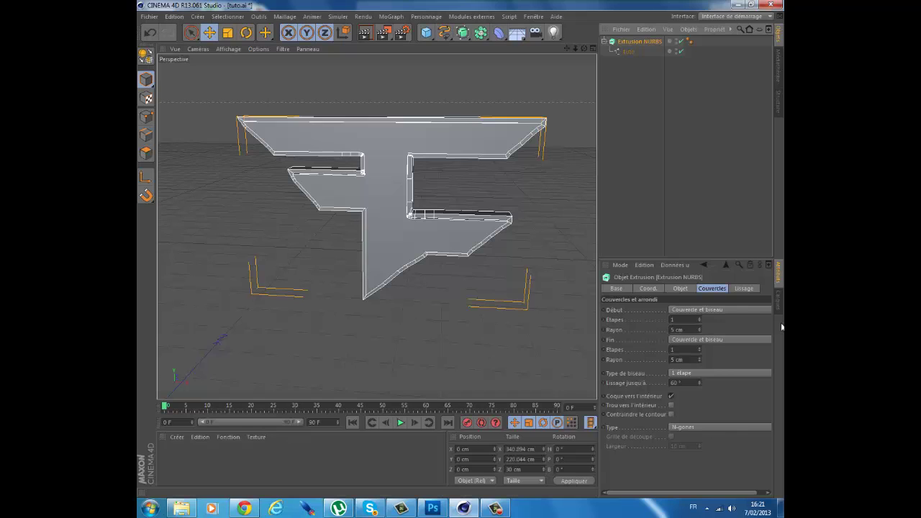
click(747, 374)
click(747, 374)
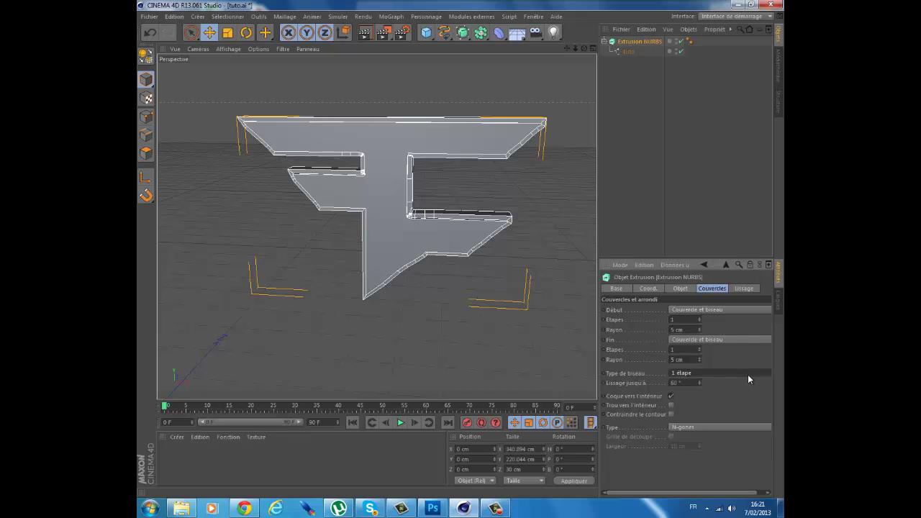
Try the Contraindre le contour and Coque vers l'intérieur options on the extrusion's caps, restoring both settings
click(671, 414)
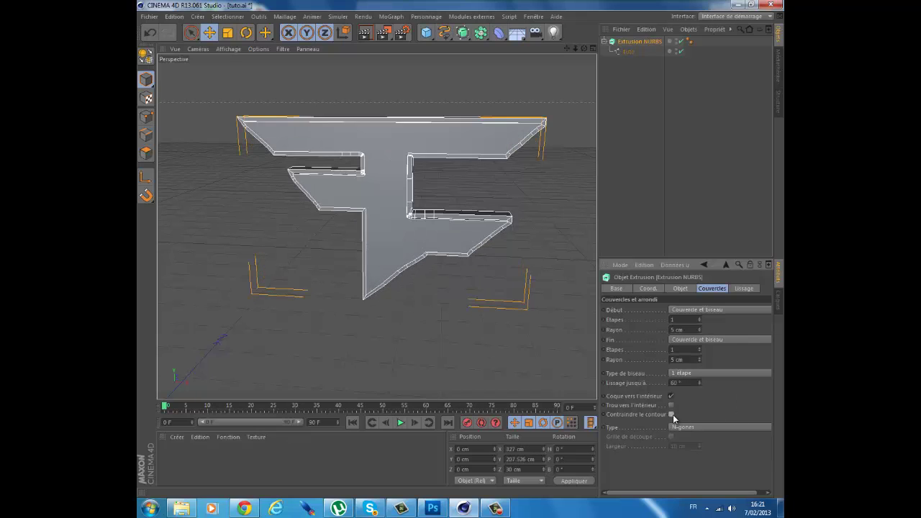
click(673, 414)
click(671, 397)
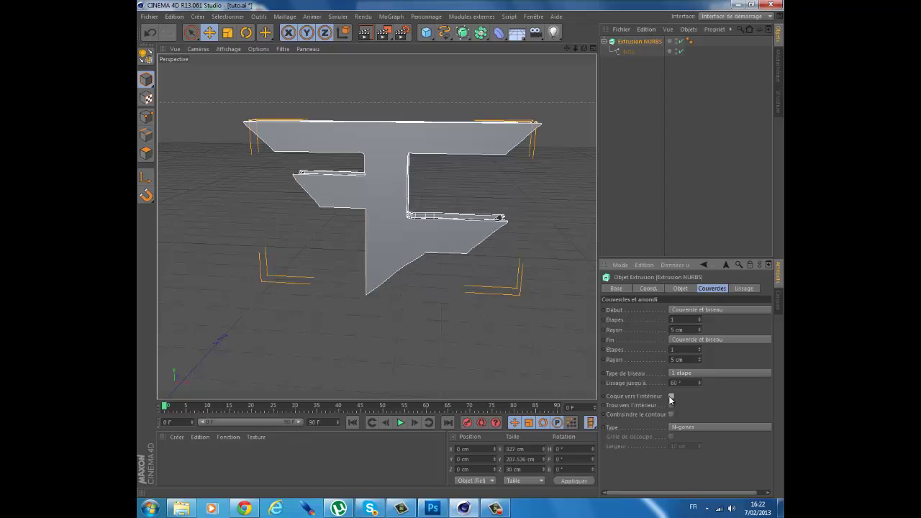
Set the extrusion's cap type to Quadrangles and enable Grille de découpe with a width of 3 cm
click(716, 426)
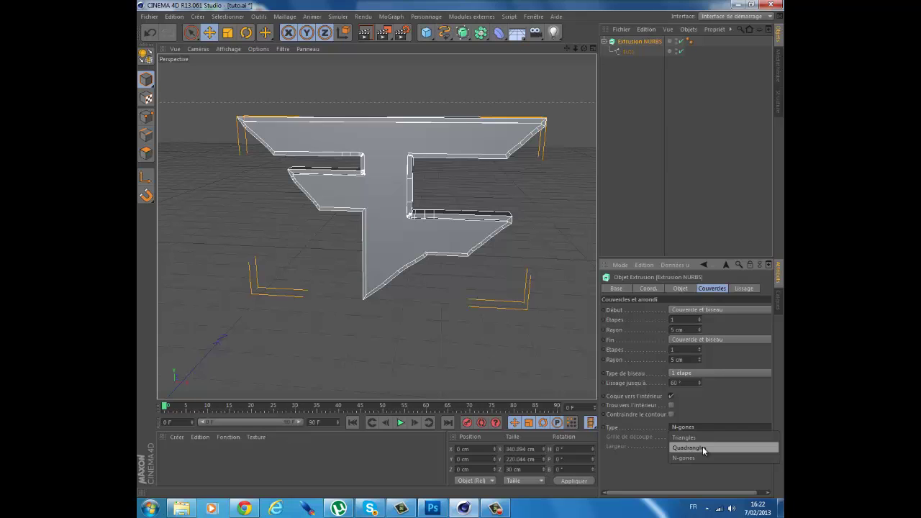
click(703, 448)
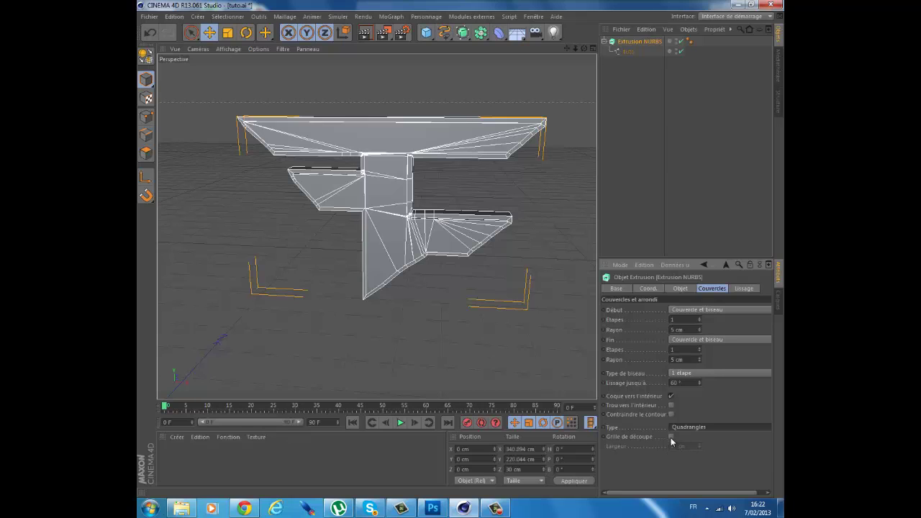
click(671, 437)
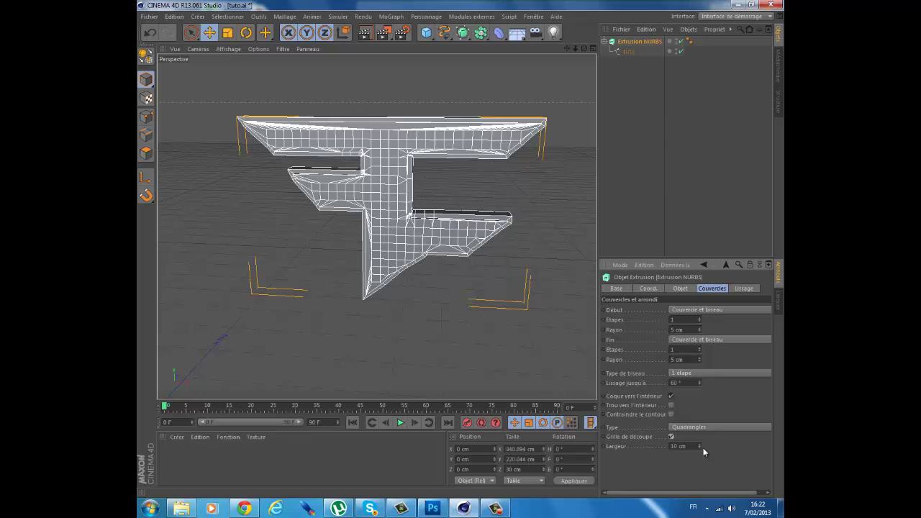
drag(699, 447, 699, 447)
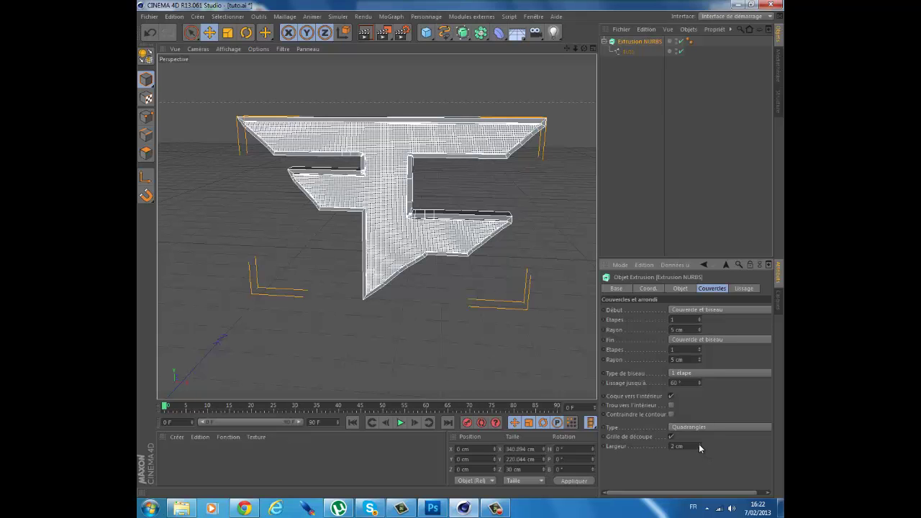
click(698, 443)
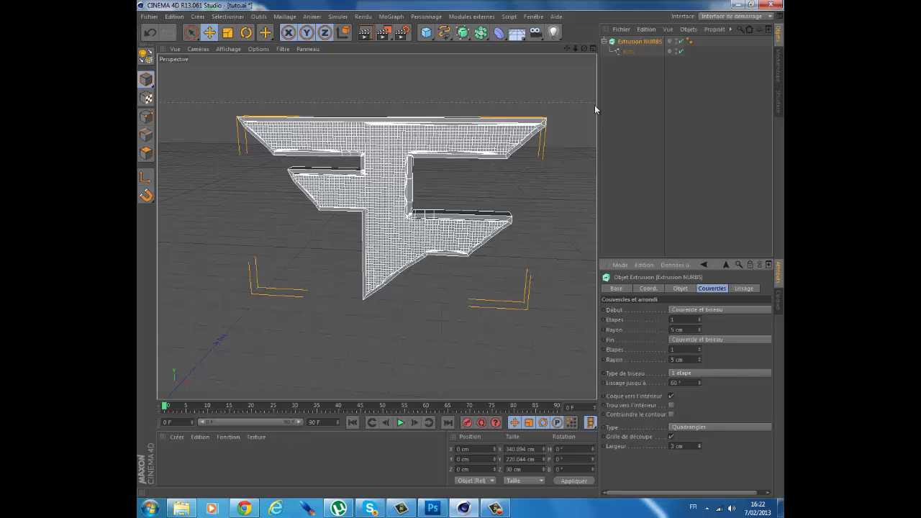
Add a MoGraph PolyFX object and make it a child of the Extrusion NURBS, below the tuto spline
drag(585, 47, 462, 253)
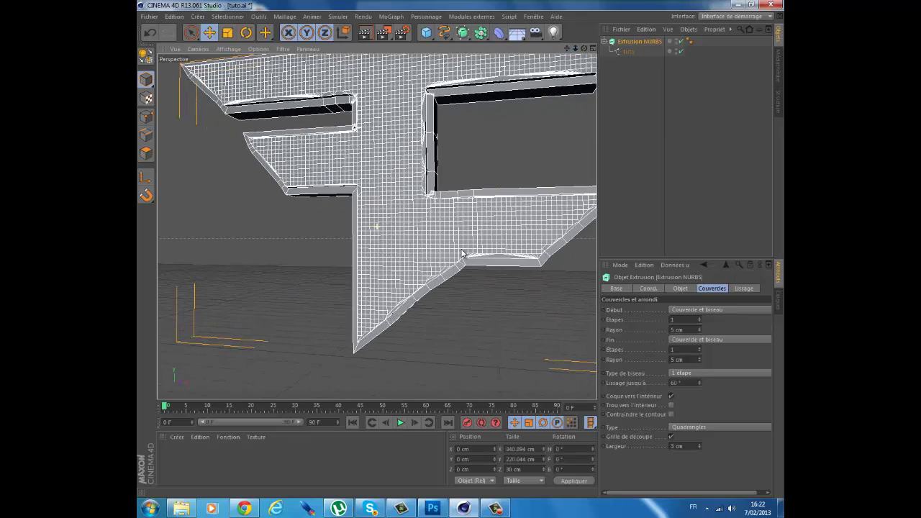
drag(565, 52, 462, 253)
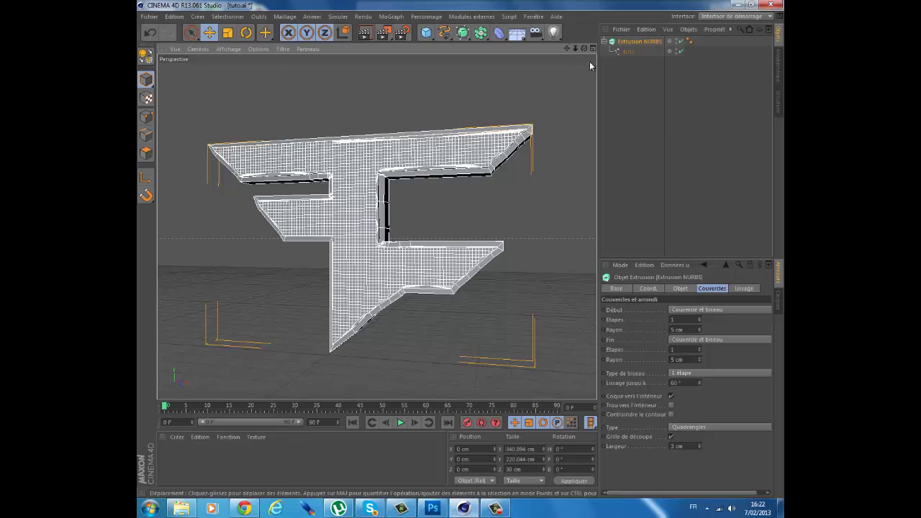
click(642, 136)
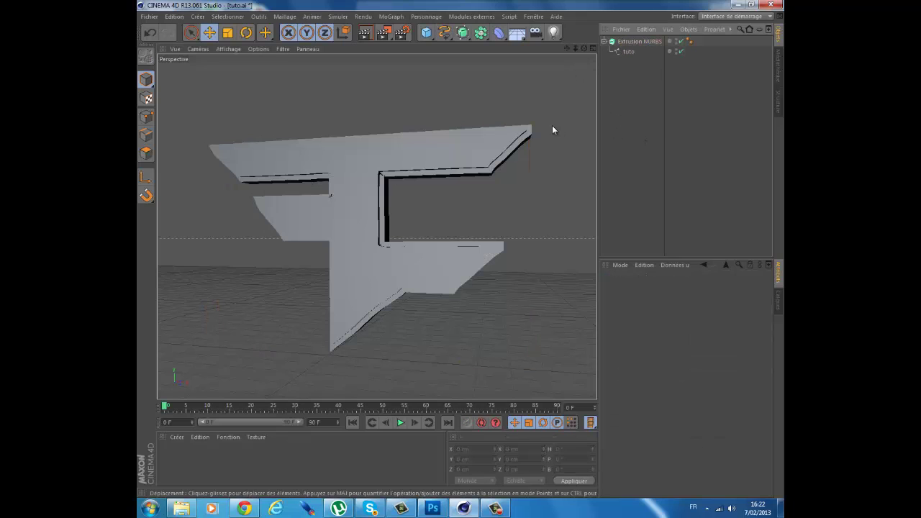
click(391, 15)
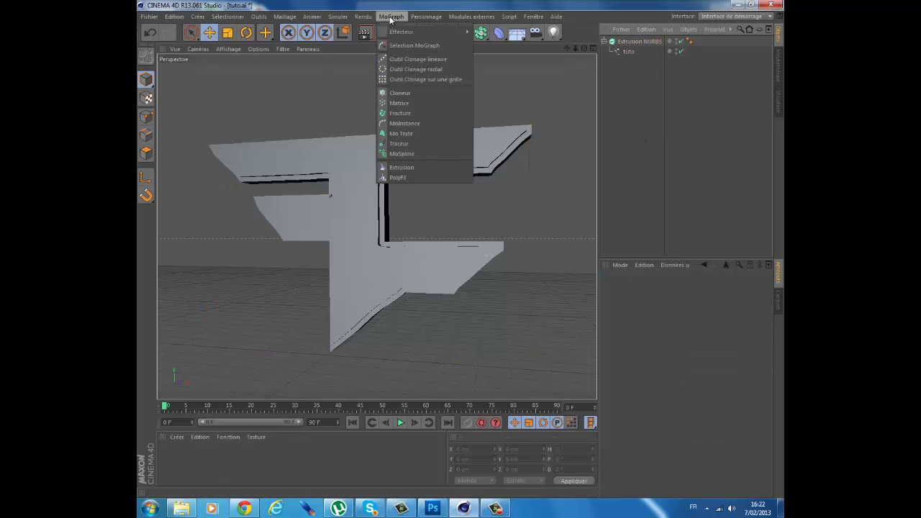
click(438, 177)
drag(623, 54, 626, 63)
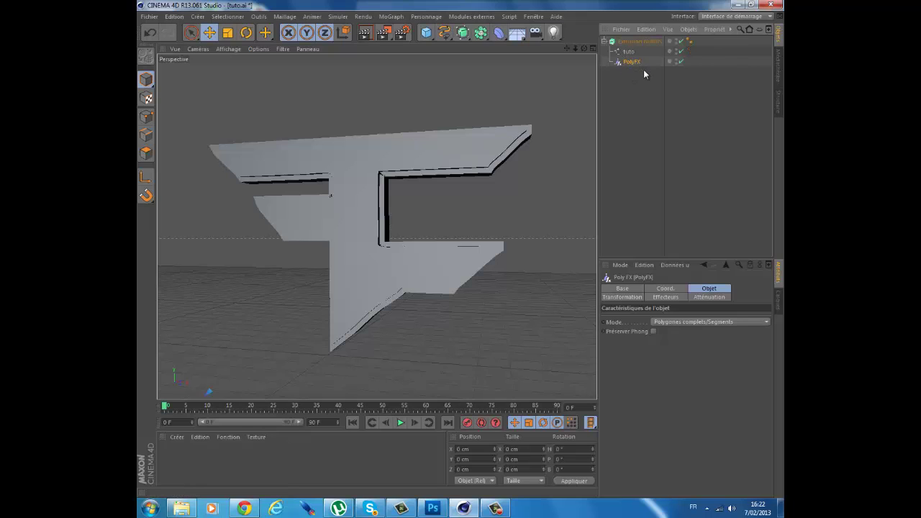
Add an Effecteur Randomisation to the PolyFX object and set its Intensité to 2 %
click(394, 16)
mouse_move(406, 38)
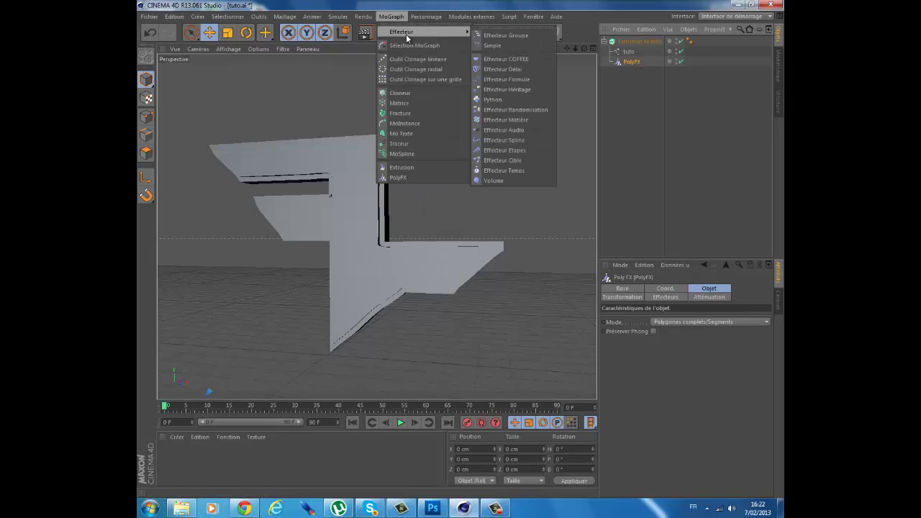
click(518, 110)
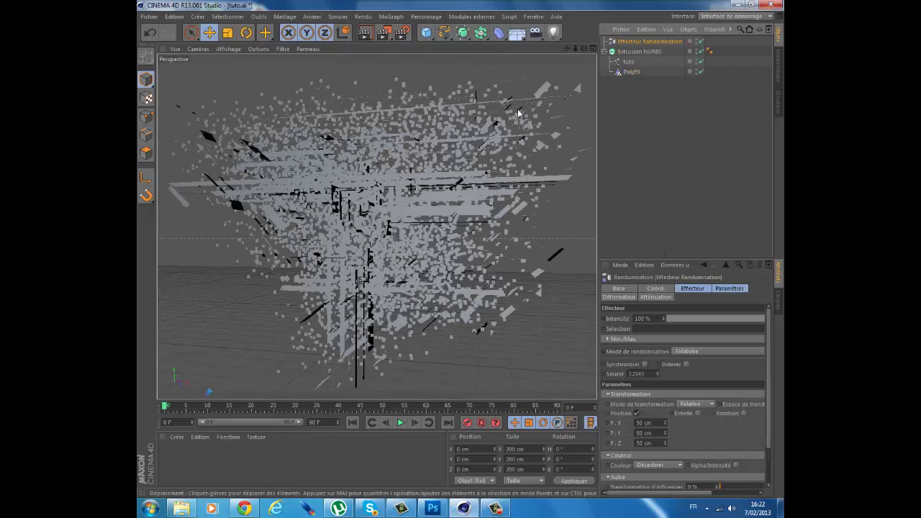
click(691, 319)
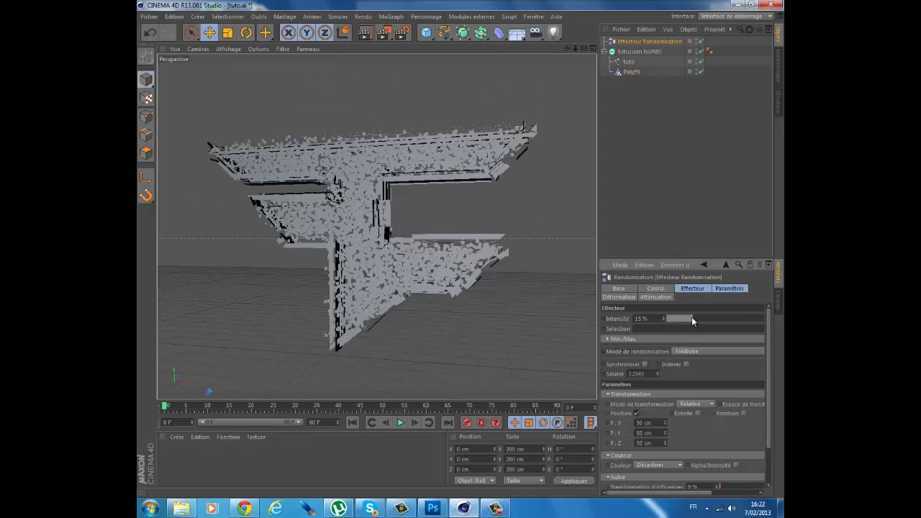
drag(691, 316, 671, 325)
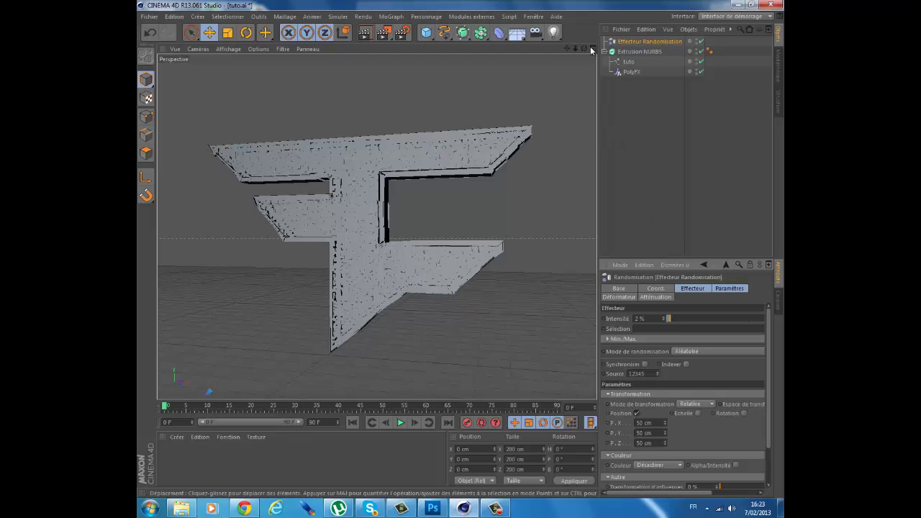
Create a new material and disable its Spécularité channel
drag(583, 48, 460, 249)
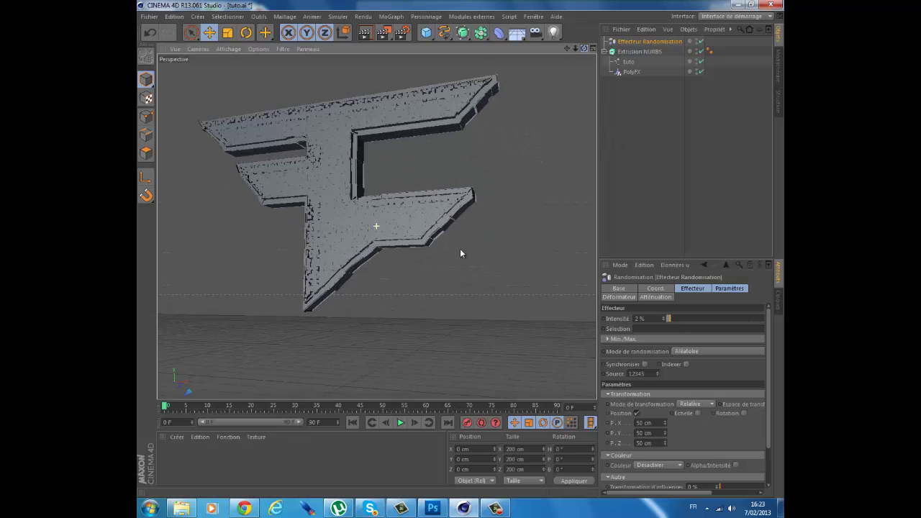
drag(567, 47, 464, 253)
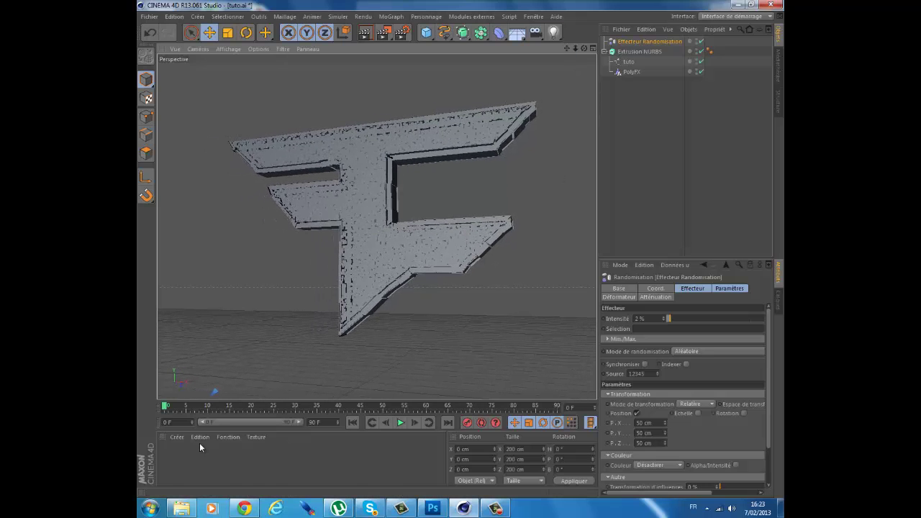
double_click(167, 461)
double_click(168, 455)
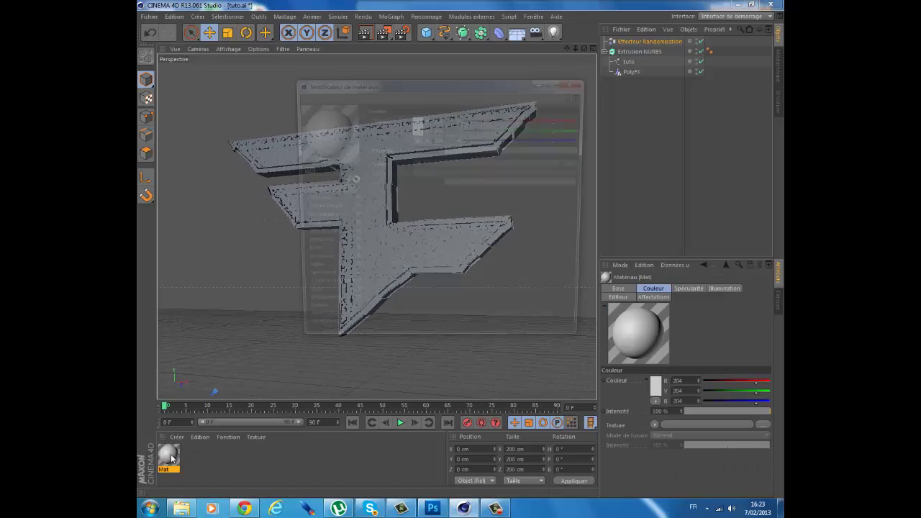
click(351, 281)
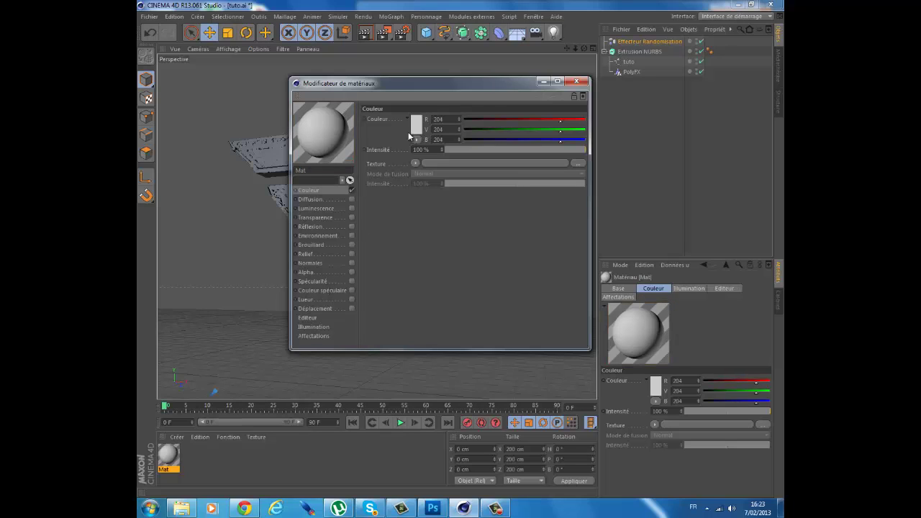
Set the material's colour to near-black R 26, V 24, B 24 and apply it to the Extrusion NURBS
click(416, 124)
click(343, 144)
click(391, 176)
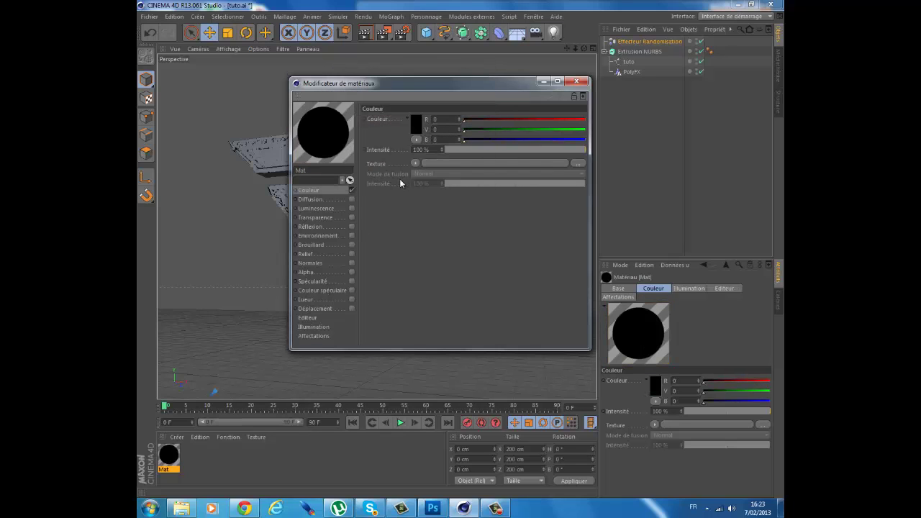
click(412, 124)
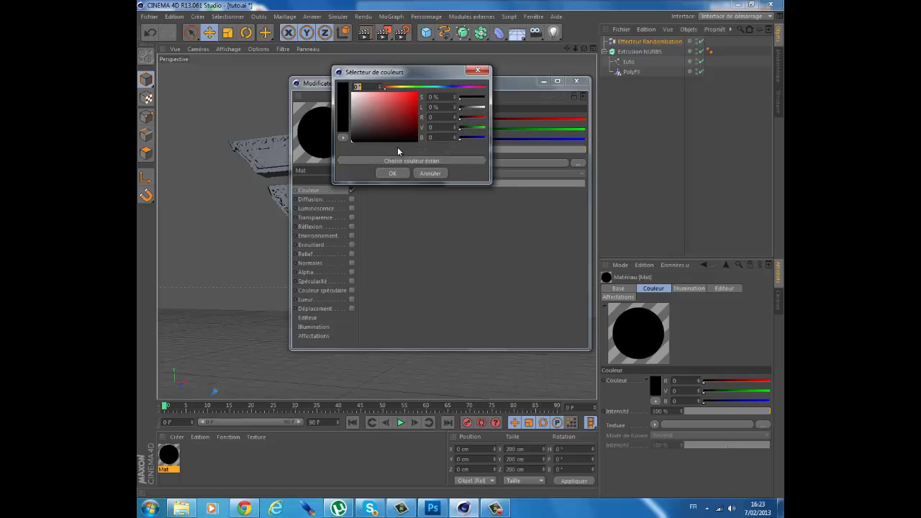
click(356, 140)
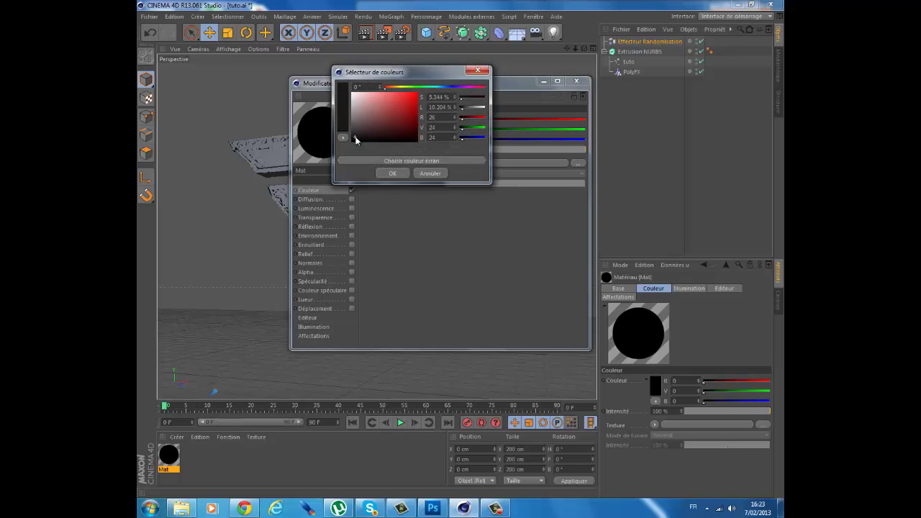
click(390, 172)
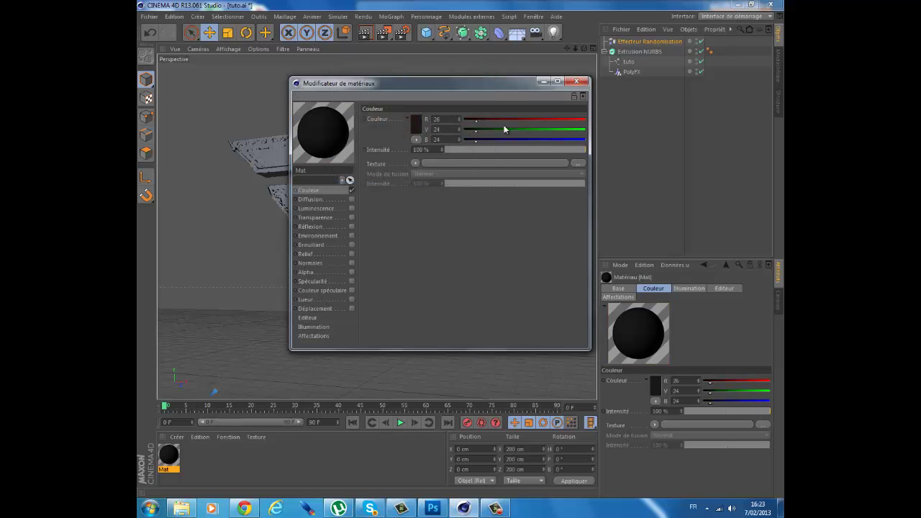
click(576, 80)
mouse_move(173, 459)
mouse_down()
mouse_move(566, 116)
mouse_move(651, 63)
mouse_move(646, 43)
mouse_move(634, 52)
mouse_up()
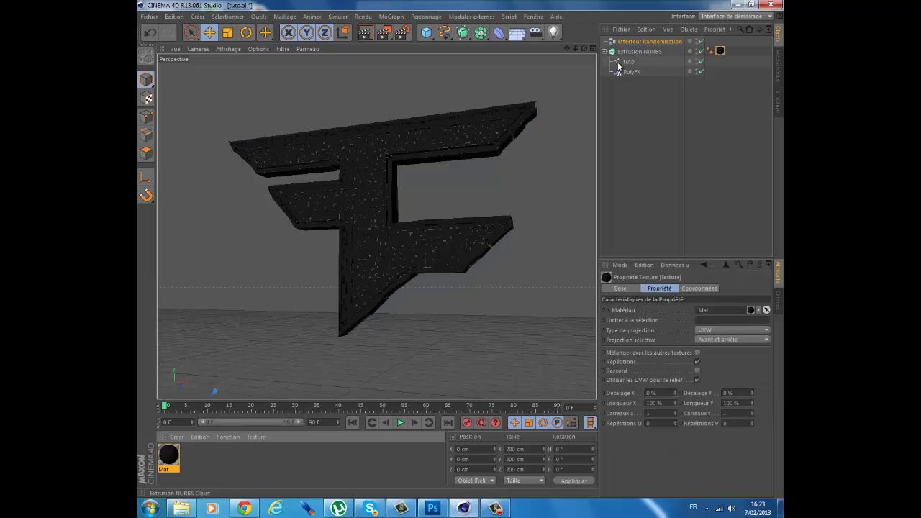
Create a second material and disable its Spécularité channel
double_click(255, 460)
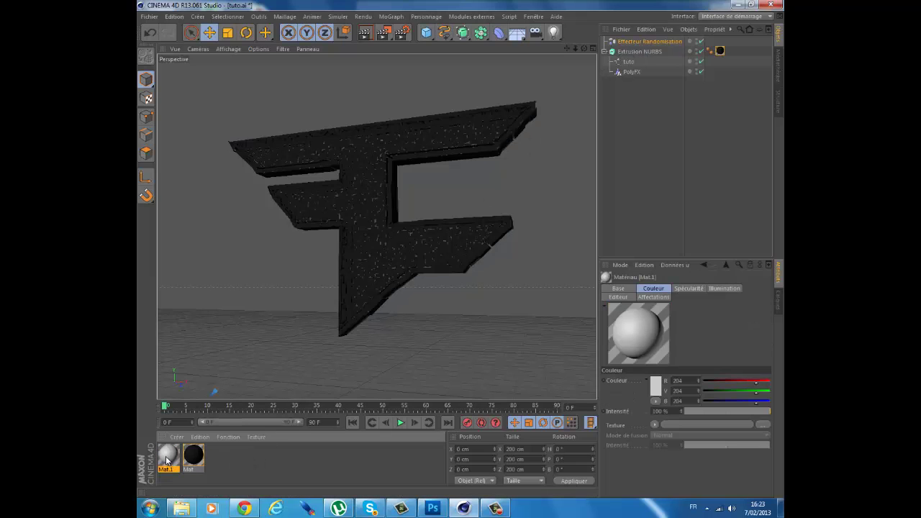
double_click(168, 457)
click(347, 267)
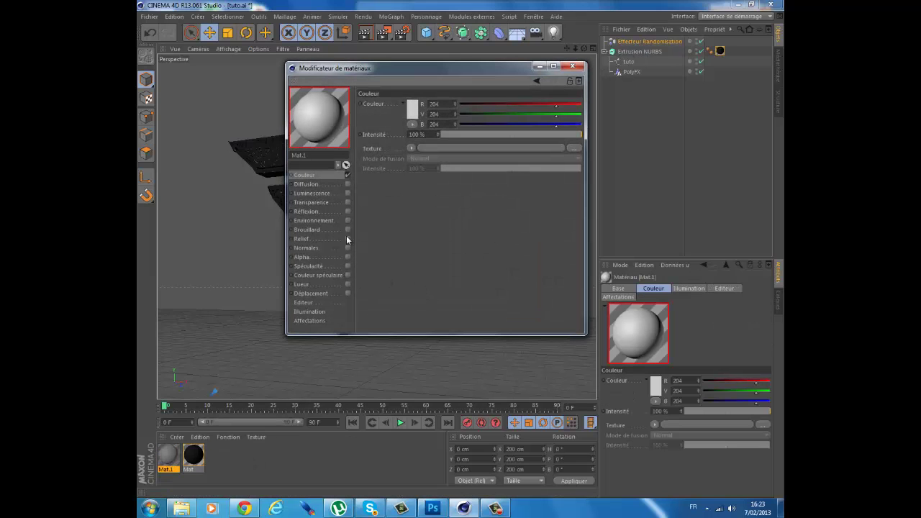
Set the second material's colour to cyan R 0, V 225, B 255 and apply it to the Extrusion NURBS
click(411, 110)
drag(410, 113, 438, 73)
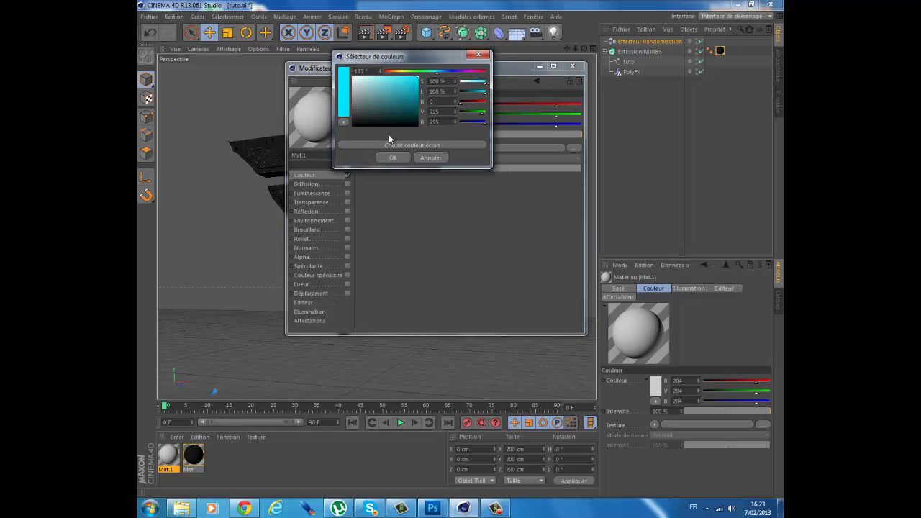
click(398, 158)
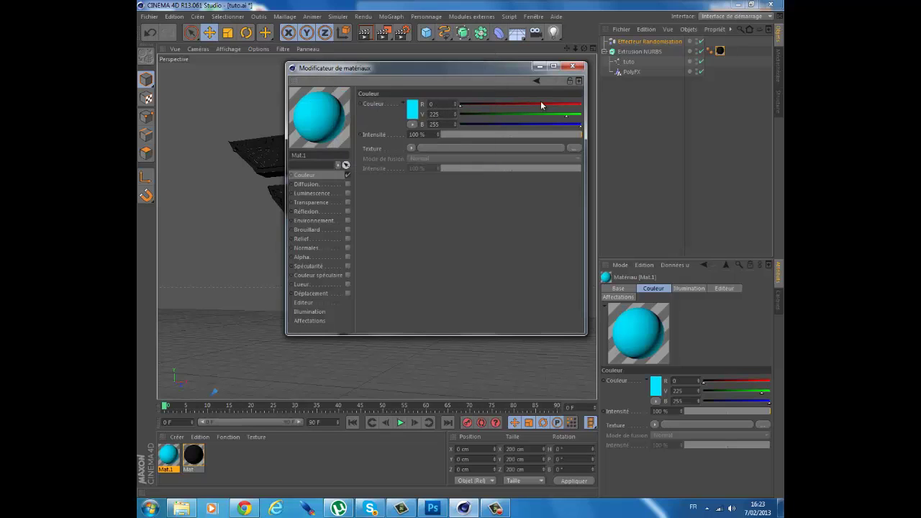
click(580, 67)
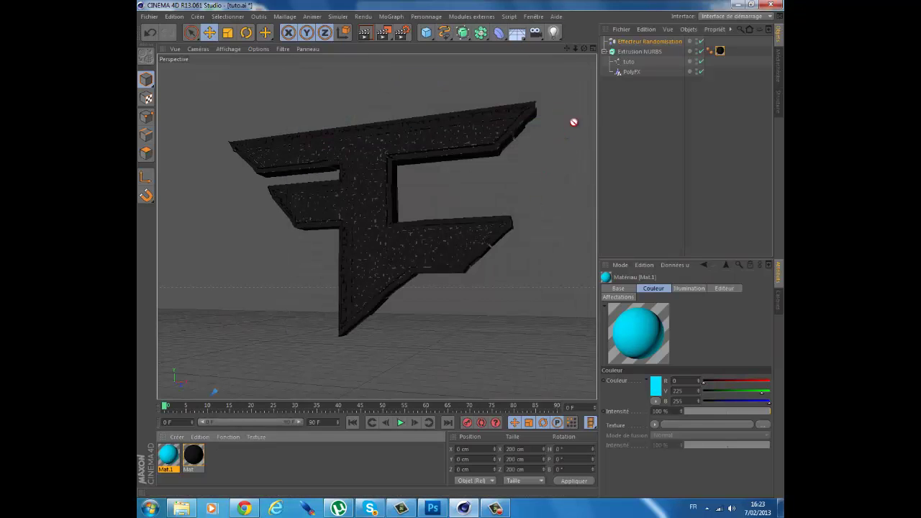
drag(678, 27, 646, 48)
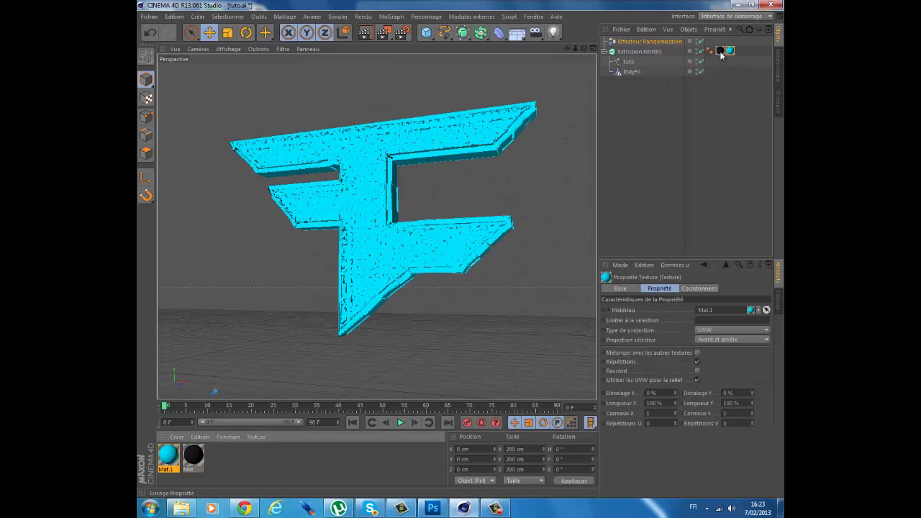
Place the cyan texture tag before the black one on the Extrusion NURBS and limit it to selection R1
drag(728, 53, 716, 55)
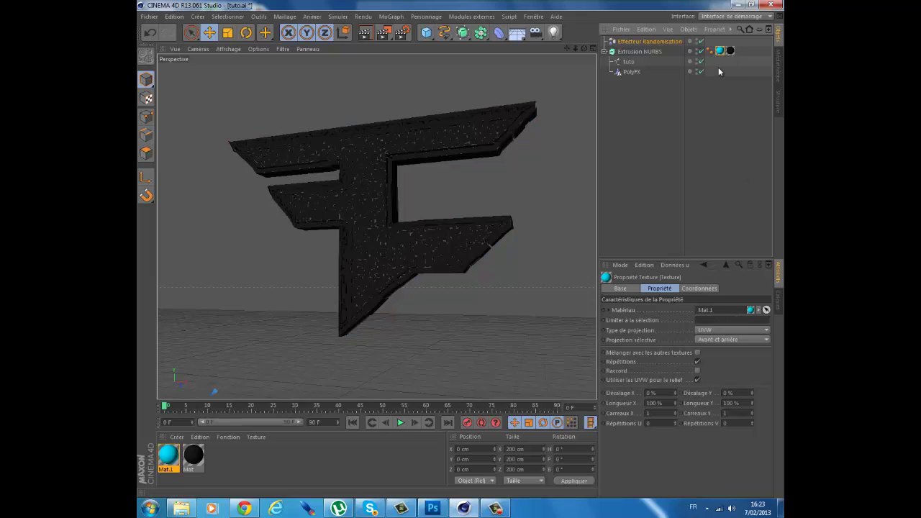
click(719, 51)
click(724, 319)
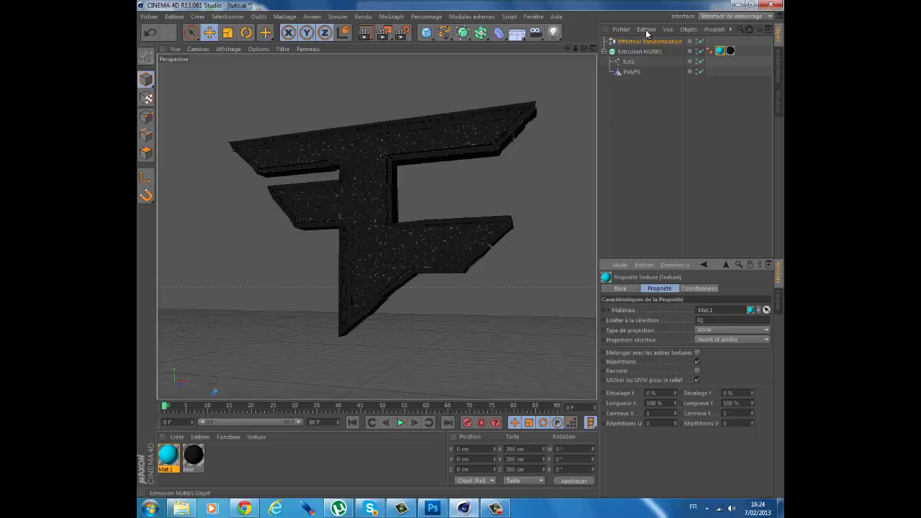
click(656, 53)
click(662, 137)
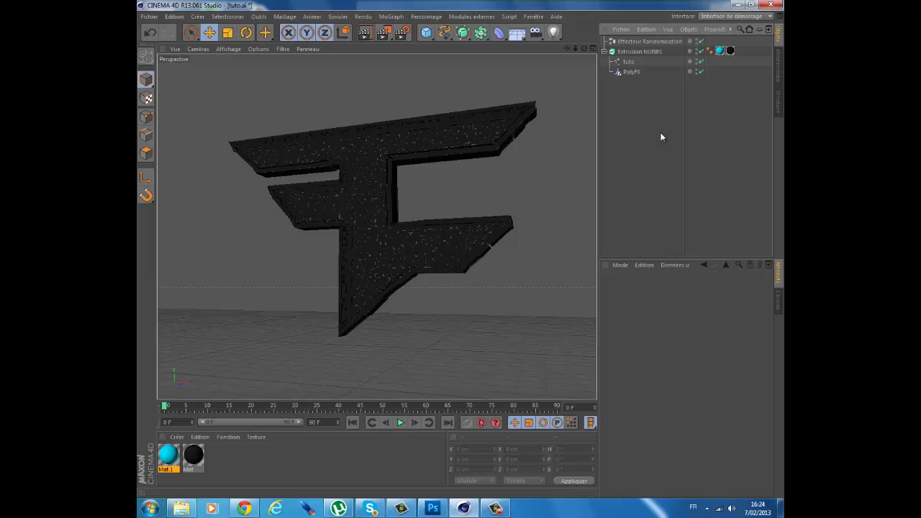
Place the cyan texture tag after the black one so that it covers the logo's front bevel
double_click(720, 51)
click(720, 51)
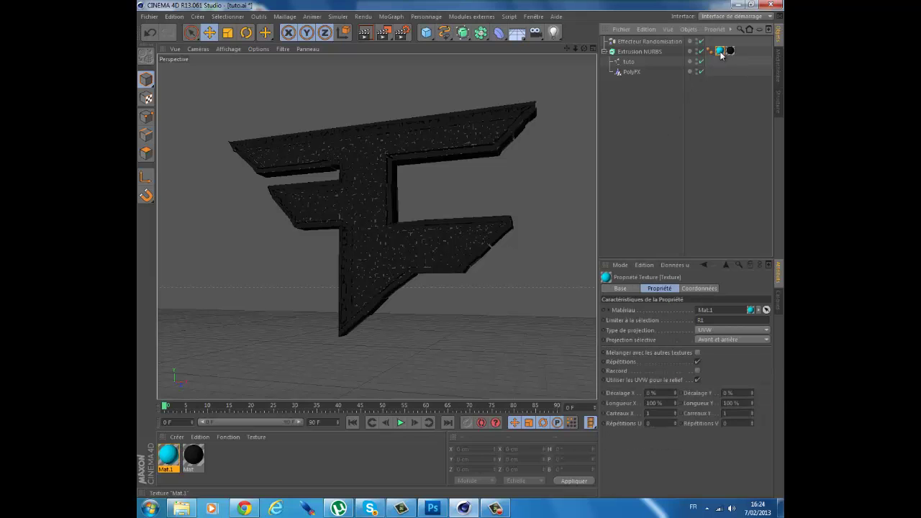
click(656, 132)
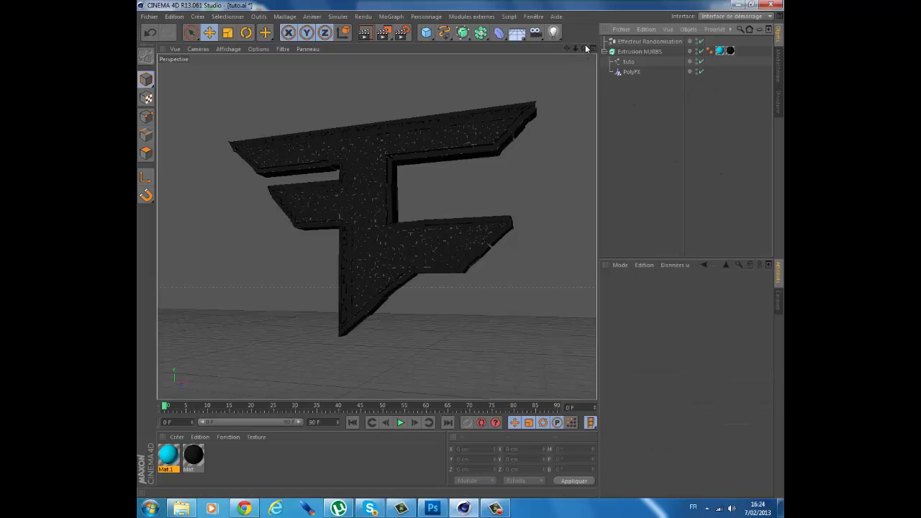
drag(584, 47, 464, 230)
drag(720, 51, 735, 53)
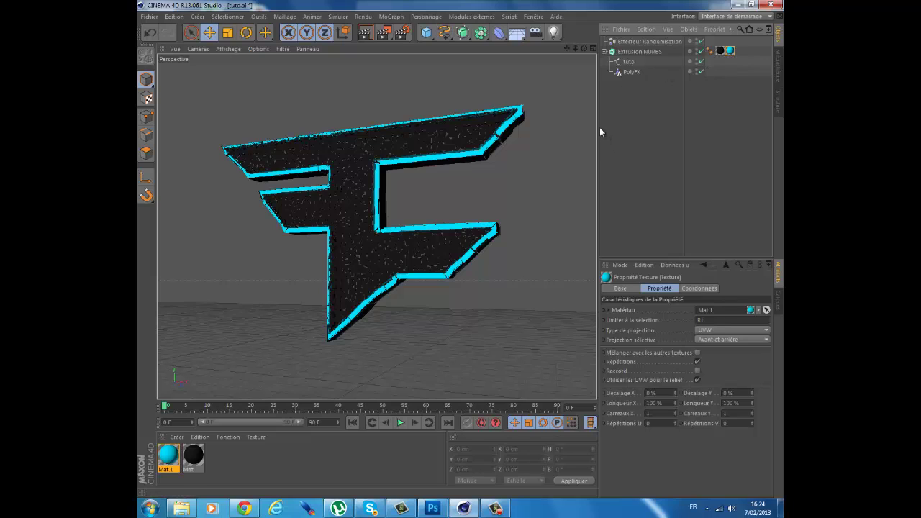
Place the black texture tag after the cyan one and limit the black texture to selection R1
click(641, 45)
click(675, 152)
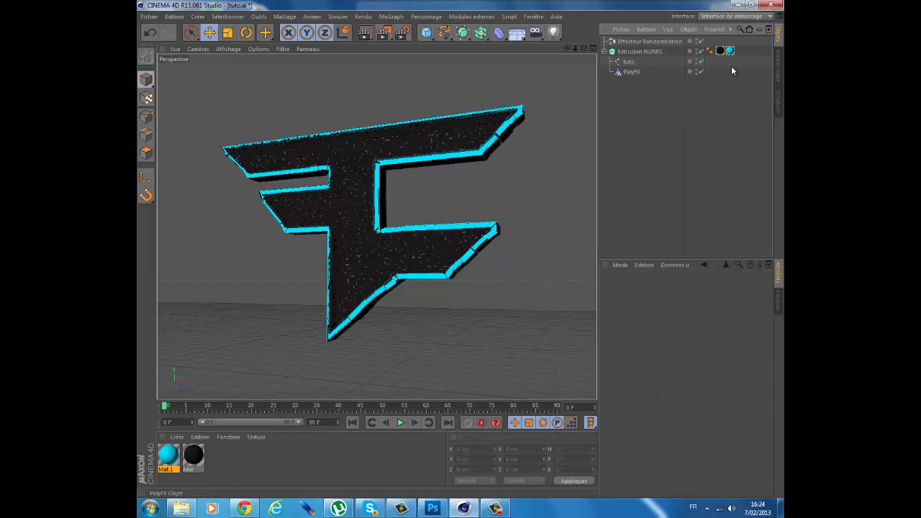
drag(718, 54, 731, 51)
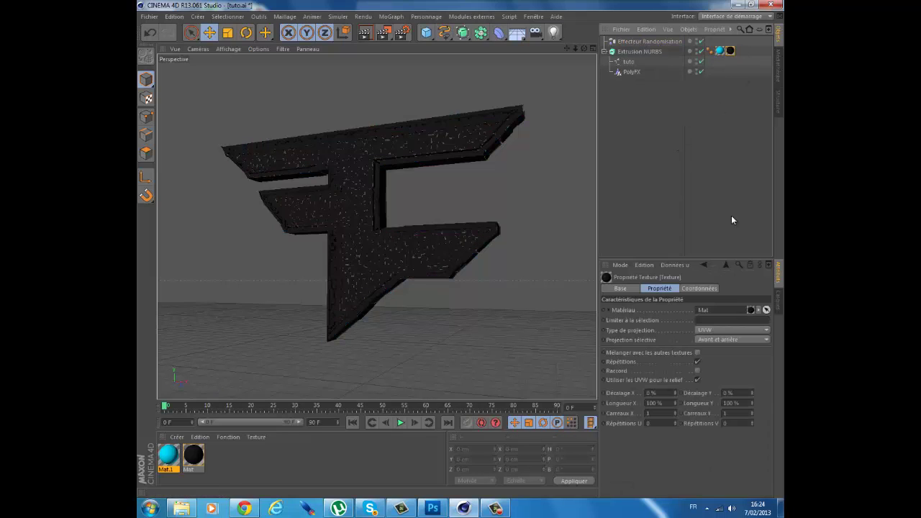
click(717, 319)
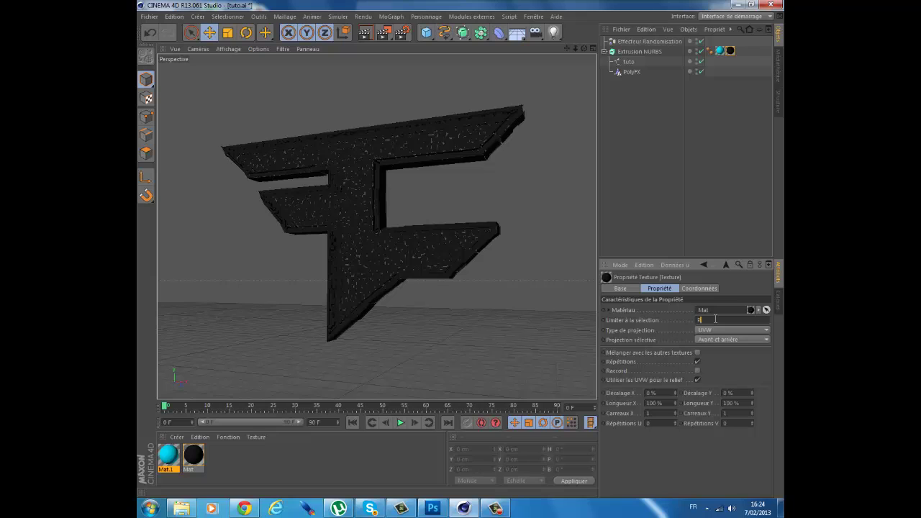
click(763, 152)
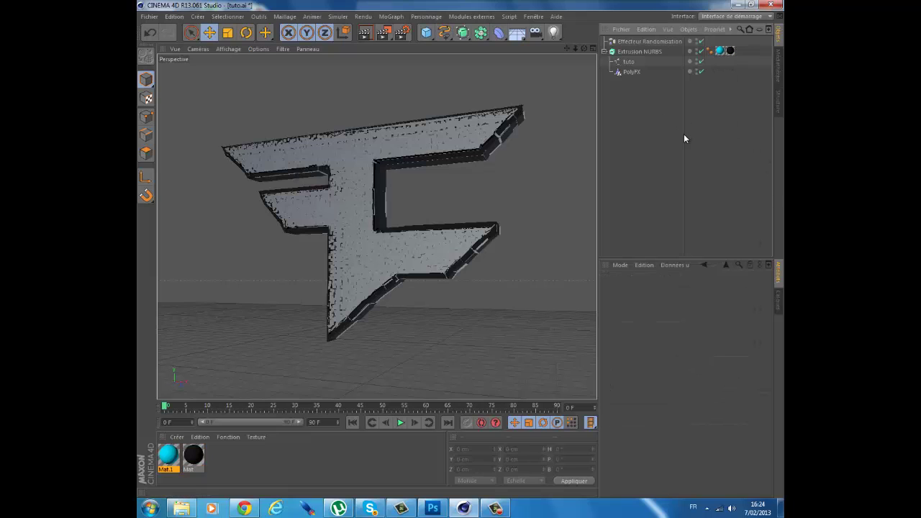
Clear the selection limit of the cyan texture tag so it covers the rest of the logo
click(719, 50)
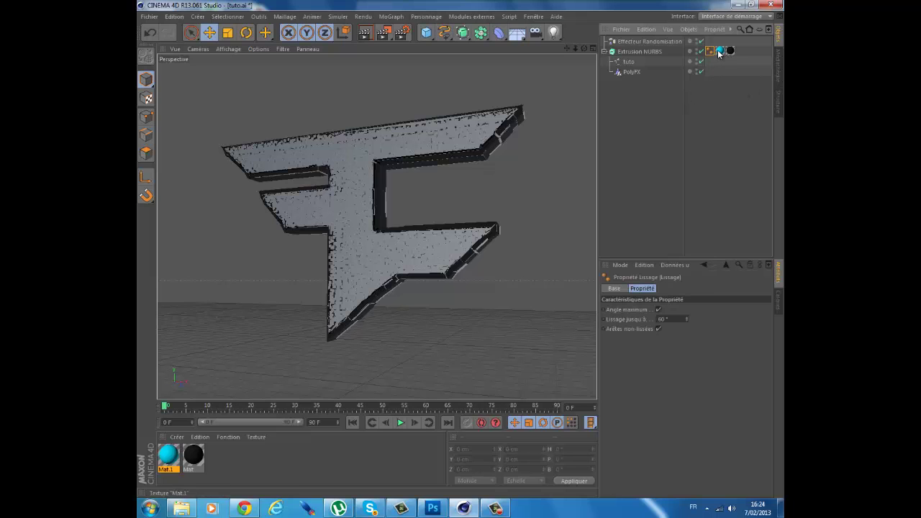
click(724, 316)
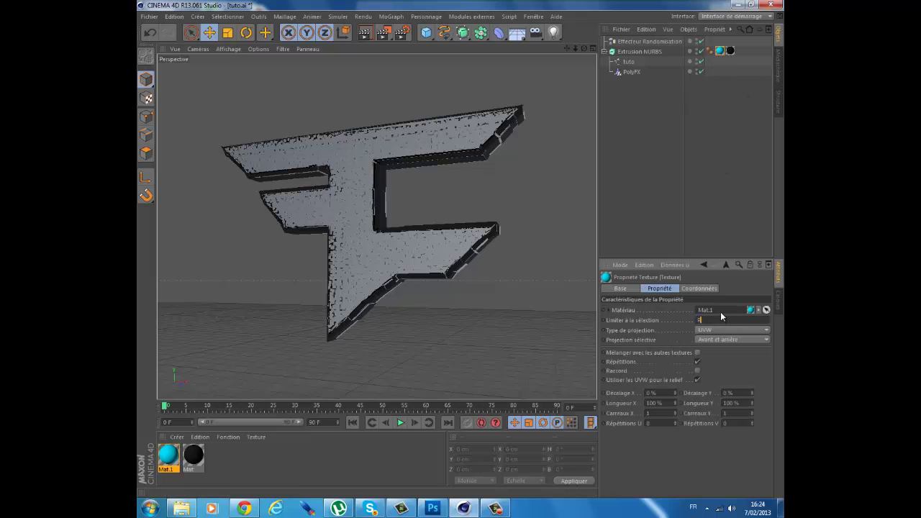
click(651, 54)
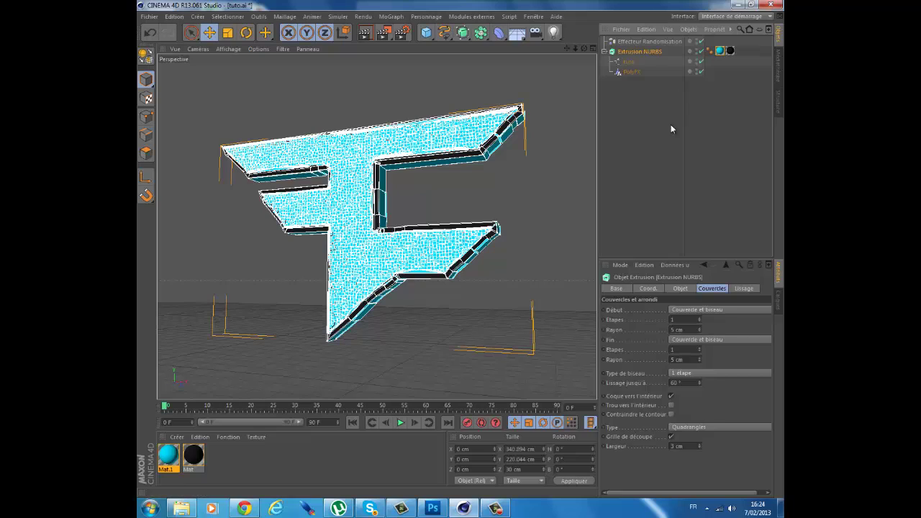
click(664, 146)
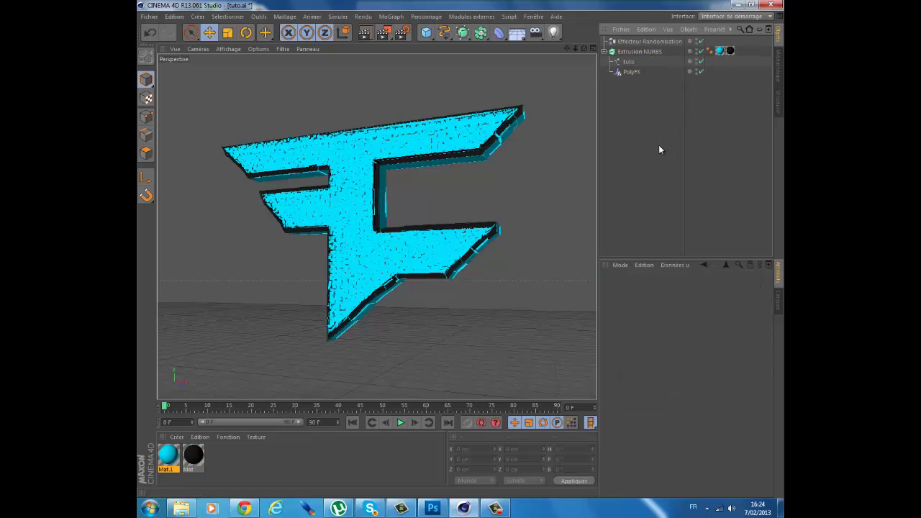
Limit the cyan texture tag to selection R1 again
click(720, 51)
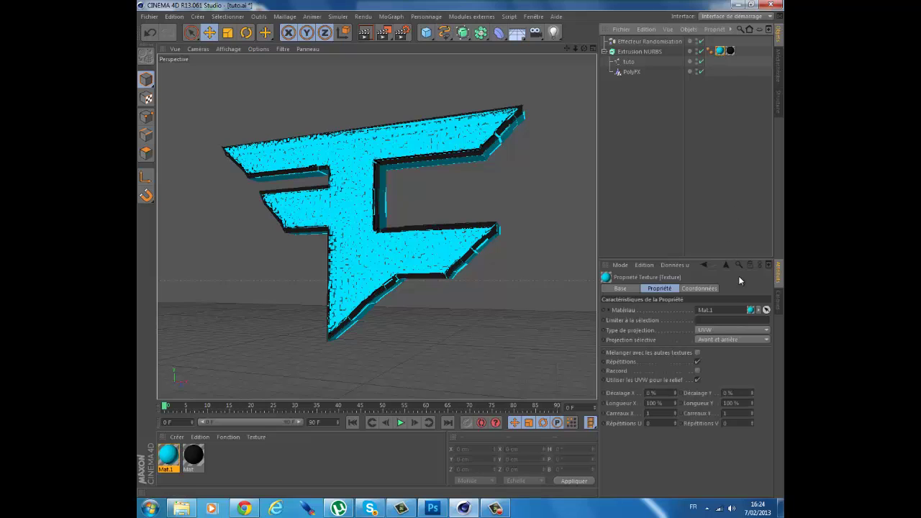
click(743, 319)
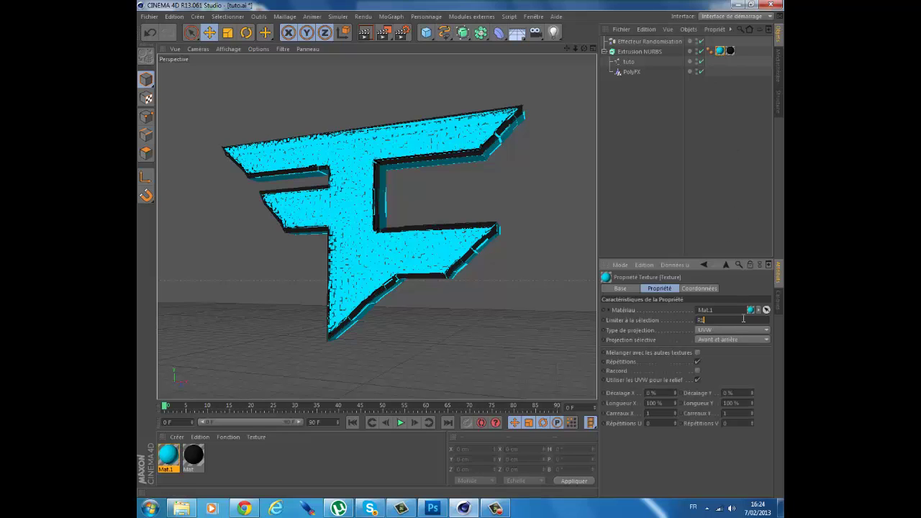
text(R)
Clear the black texture tag's selection limit and put the cyan texture tag back after the black one
click(730, 51)
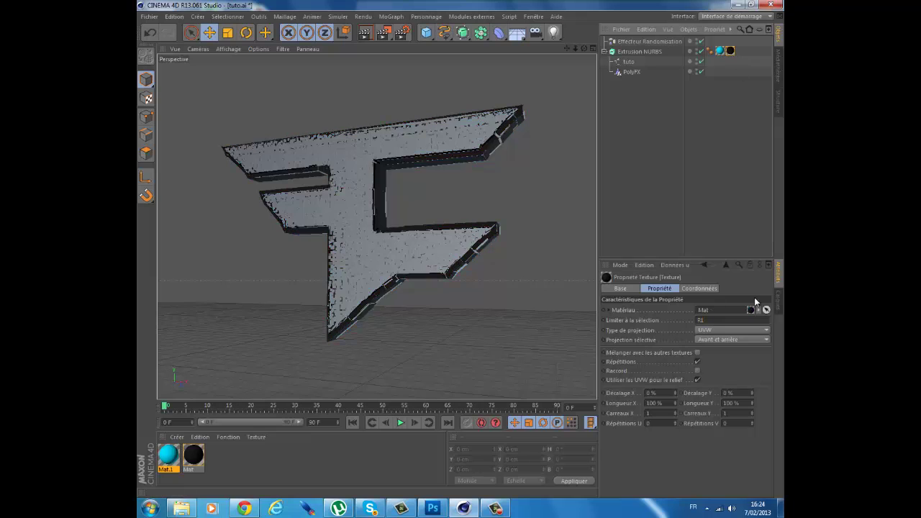
click(737, 319)
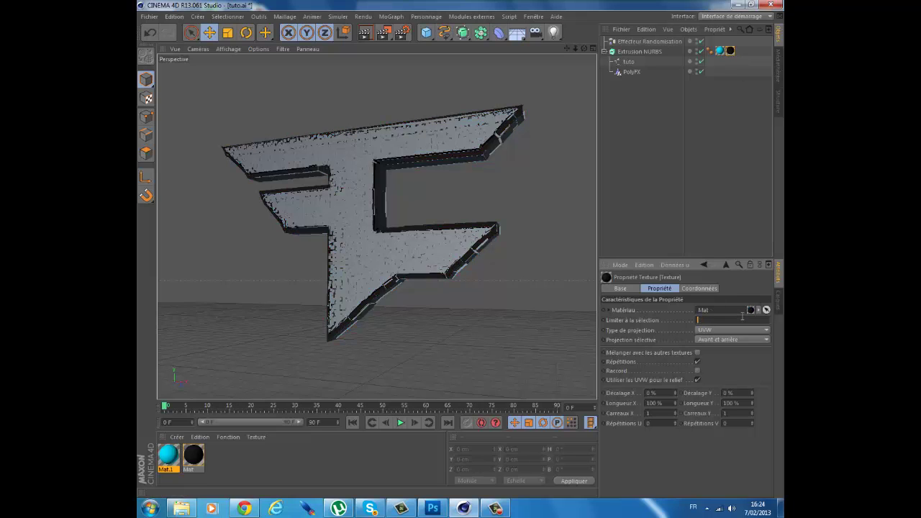
click(639, 51)
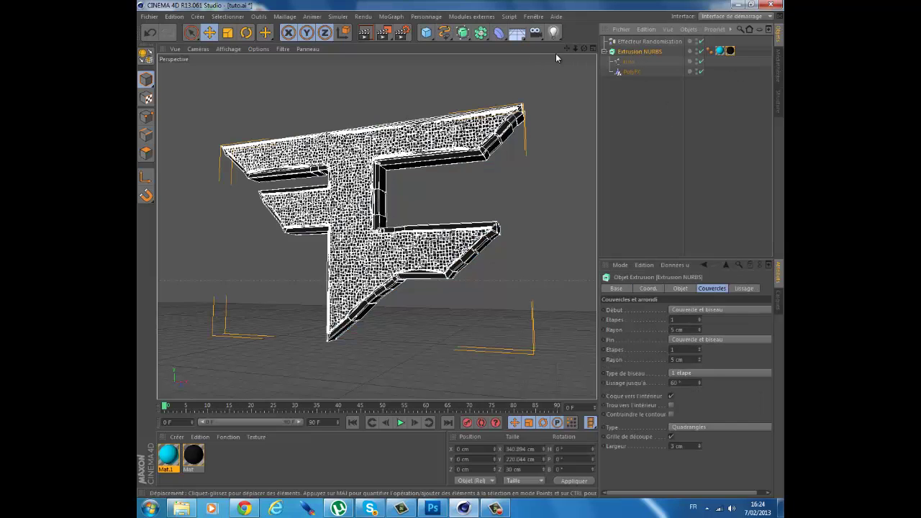
click(607, 117)
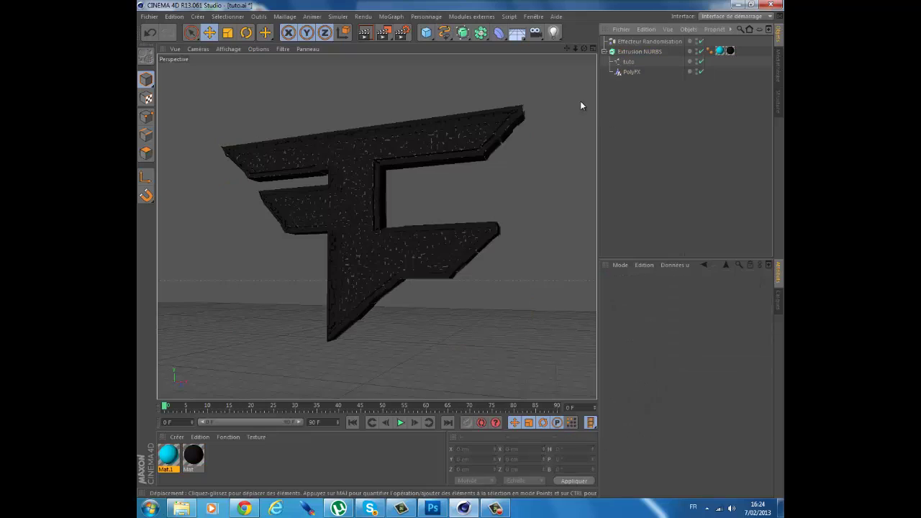
click(730, 52)
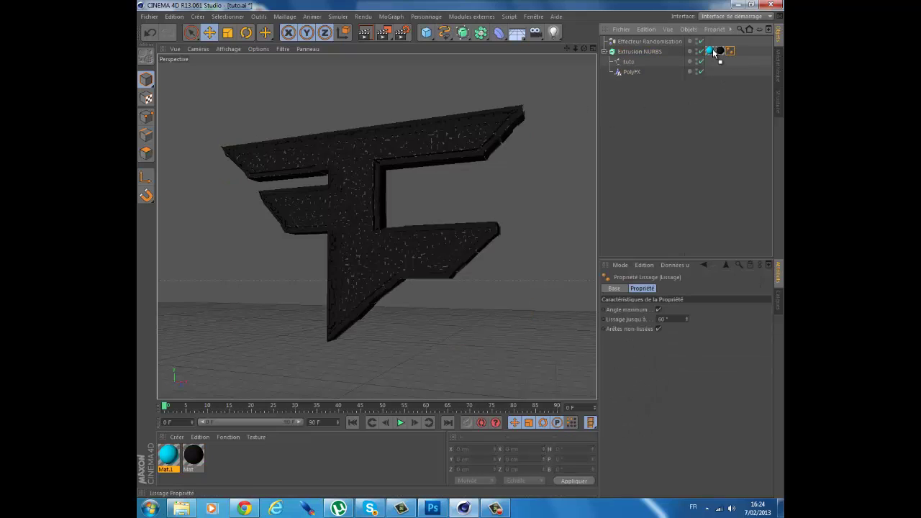
drag(713, 52, 748, 49)
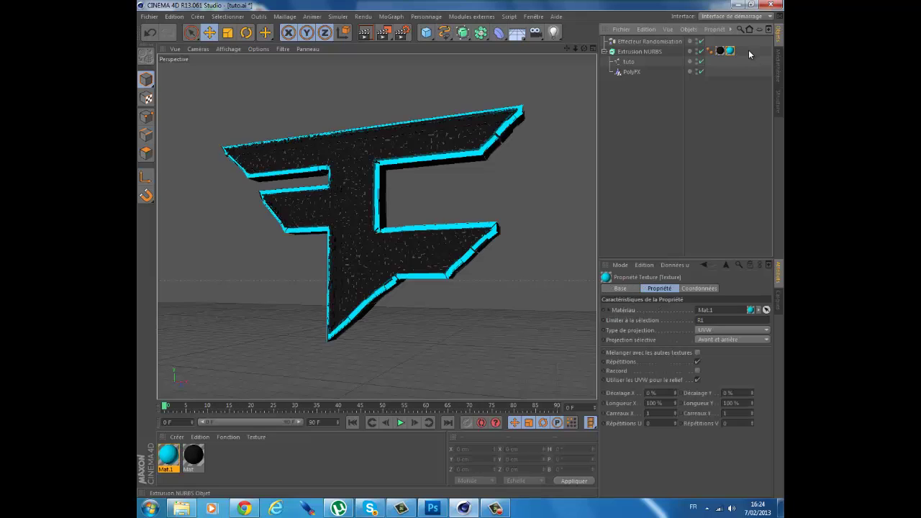
Add a Lumière object and move it to about X 257 cm, Y 372 cm, beside the logo
click(553, 32)
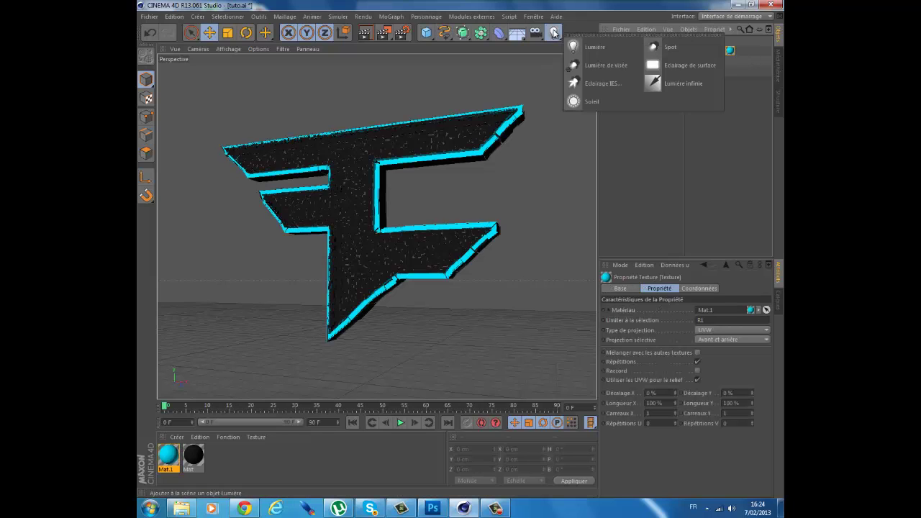
click(595, 47)
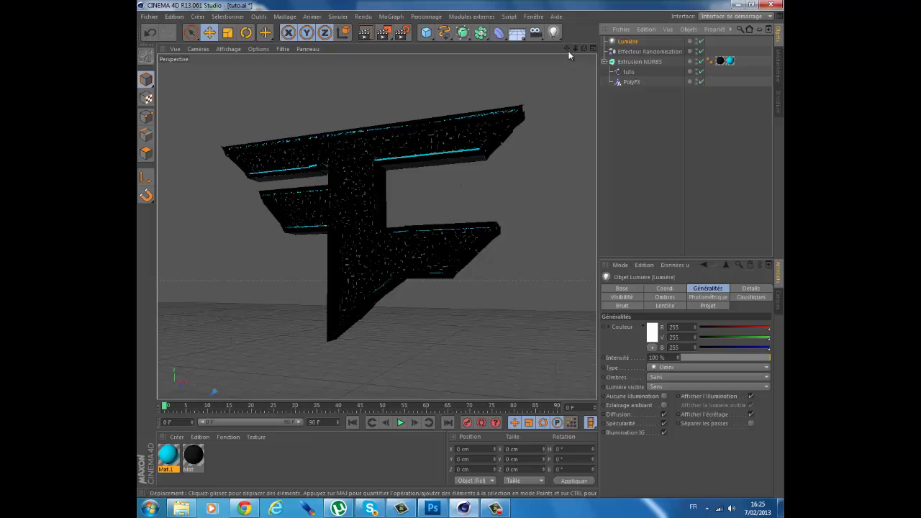
drag(567, 49, 461, 243)
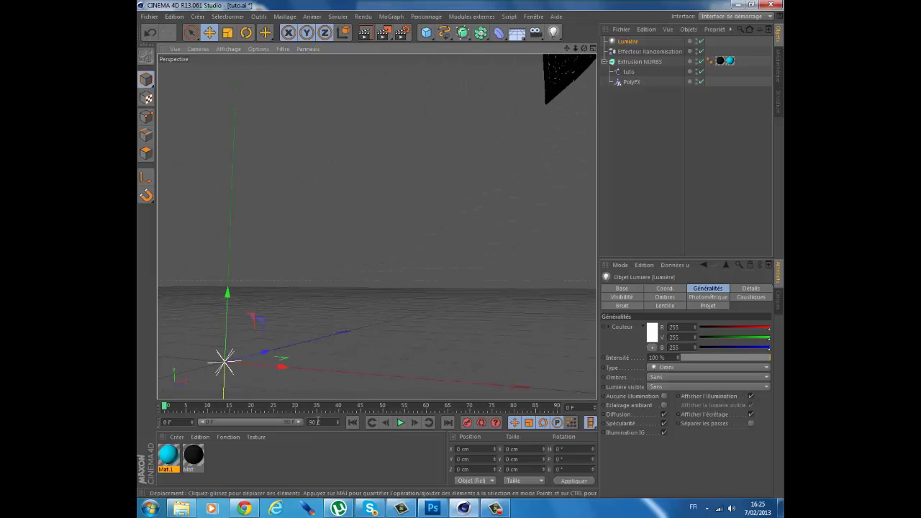
drag(282, 366, 493, 385)
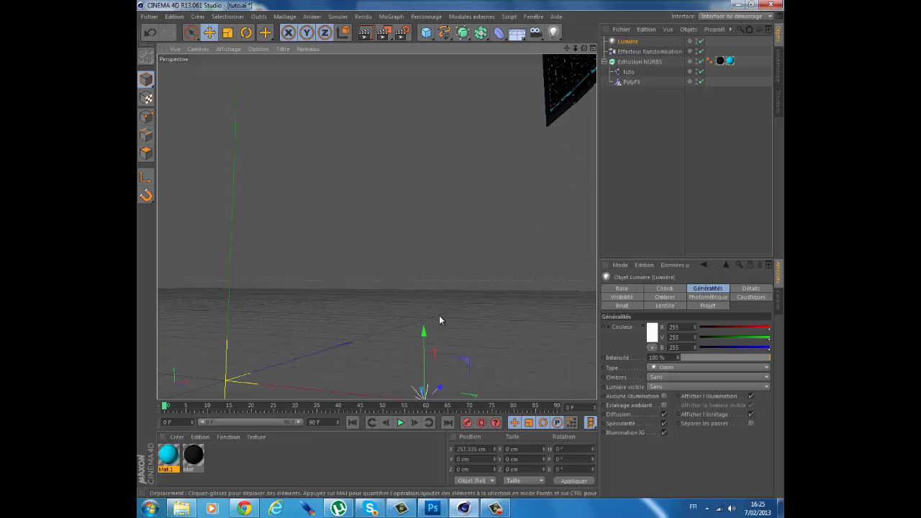
drag(424, 329, 544, 93)
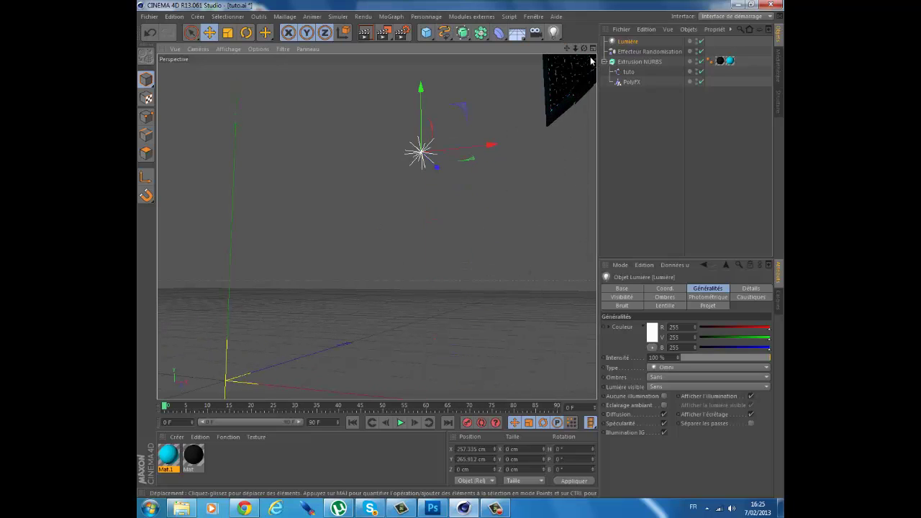
drag(446, 104, 421, 112)
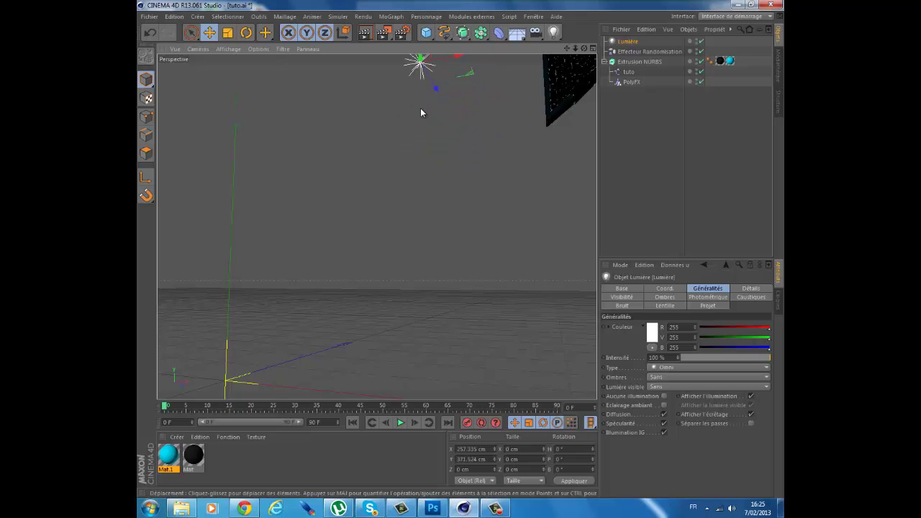
Move the light in front of the logo along the Z axis, to about Z -231 cm
scroll(459, 254, up, 5)
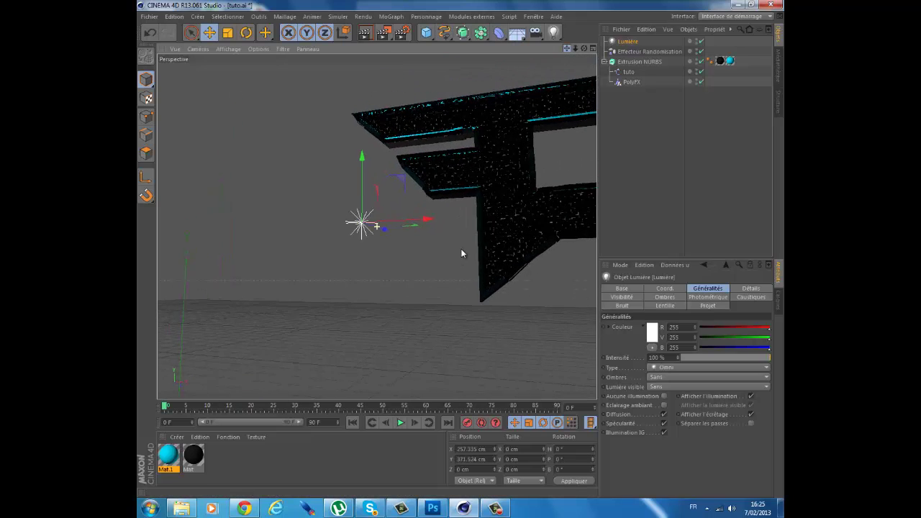
alt+drag(461, 254, 216, 247)
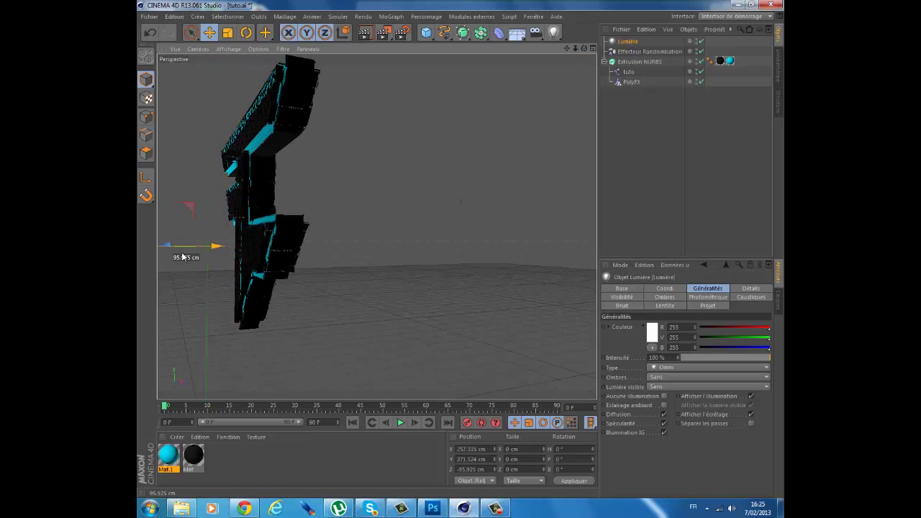
alt+drag(463, 249, 463, 252)
drag(565, 49, 564, 50)
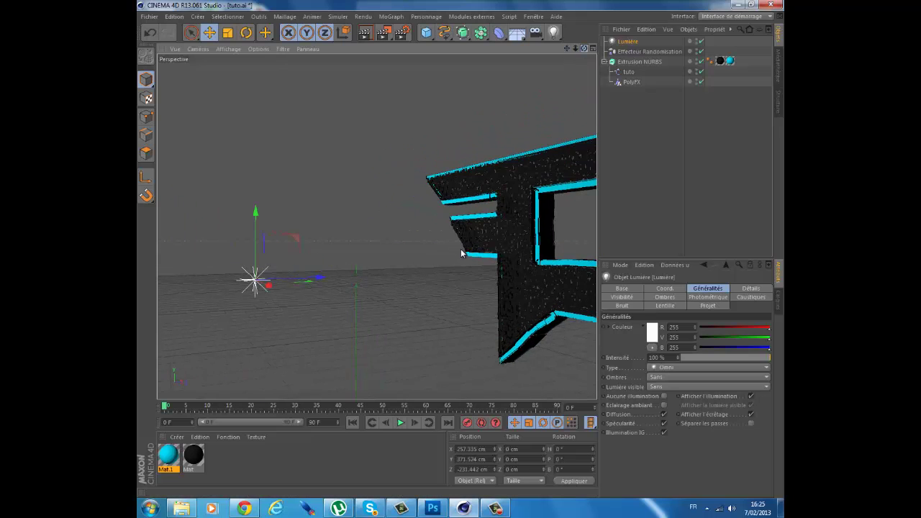
Orbit to an angled view of the whole logo, test-render it in the Visualiseur and close the render
alt+drag(462, 251, 463, 252)
mouse_move(566, 49)
mouse_down()
mouse_move(577, 50)
mouse_move(459, 248)
mouse_move(572, 50)
mouse_up()
mouse_move(461, 251)
mouse_down()
mouse_move(586, 50)
mouse_move(461, 251)
mouse_up()
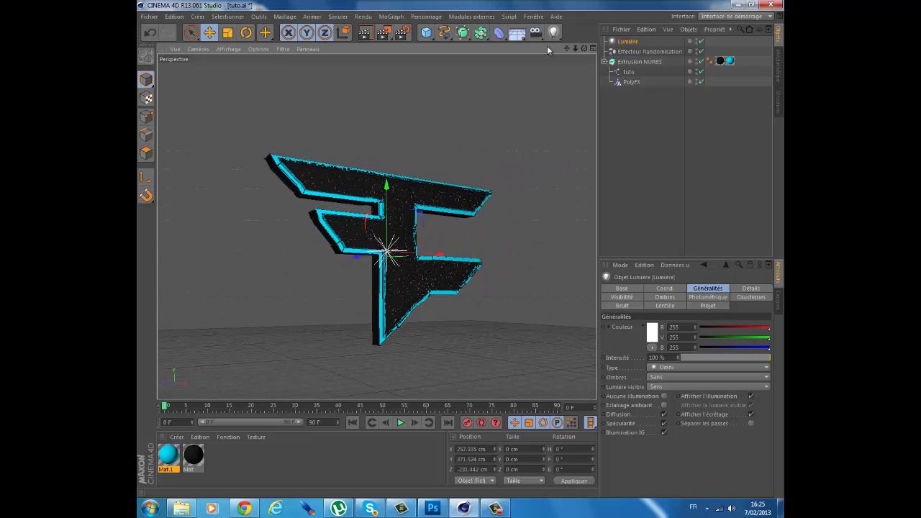
click(384, 32)
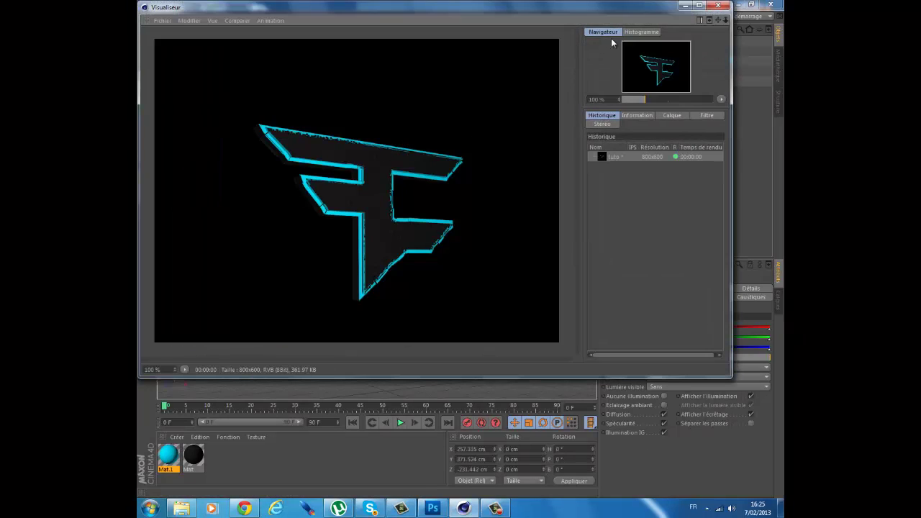
click(717, 6)
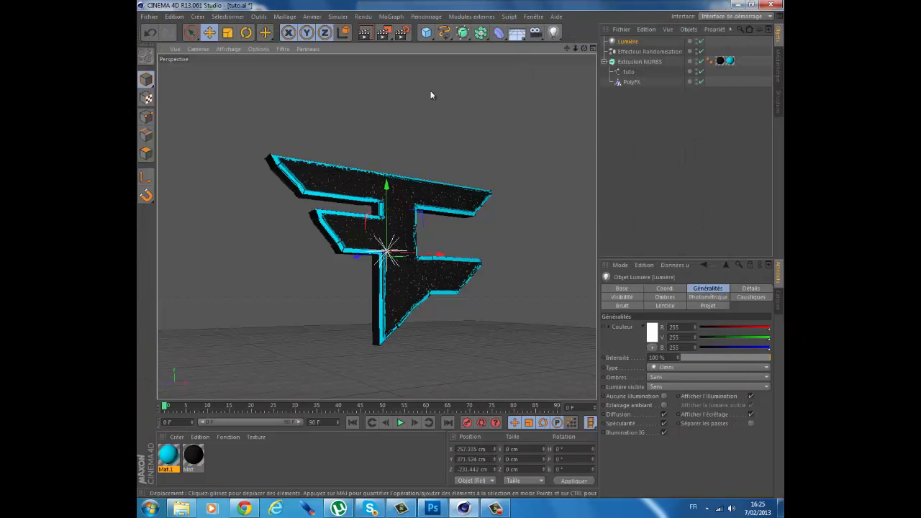
Set the render output to PNG with an alpha channel, saved as tuto in the Documents folder
click(401, 35)
click(176, 52)
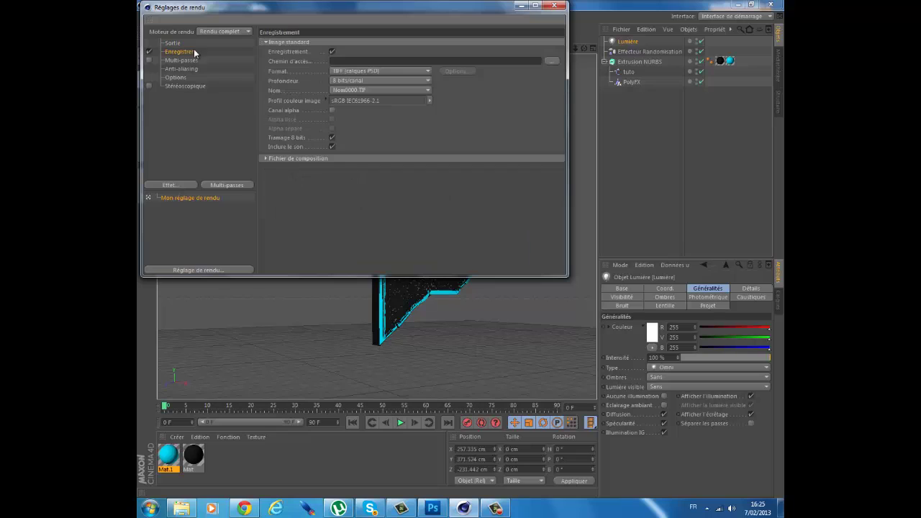
click(358, 73)
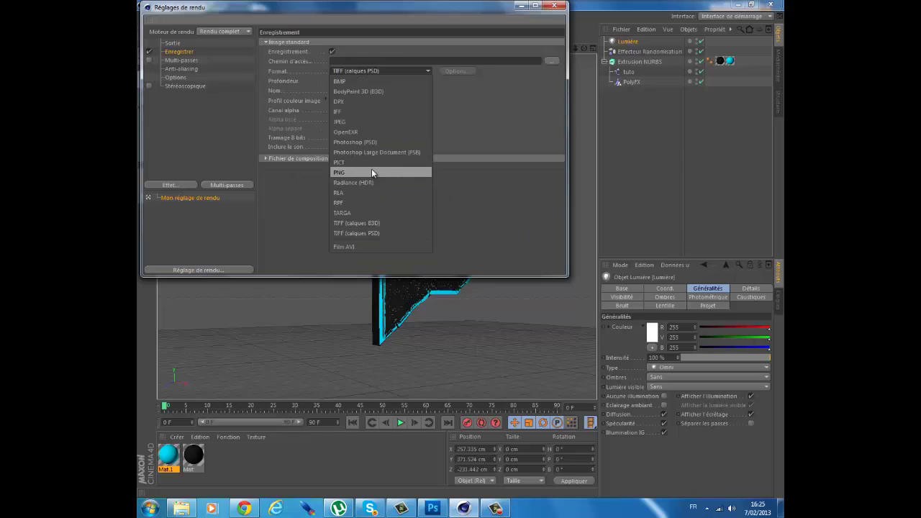
click(371, 169)
click(332, 110)
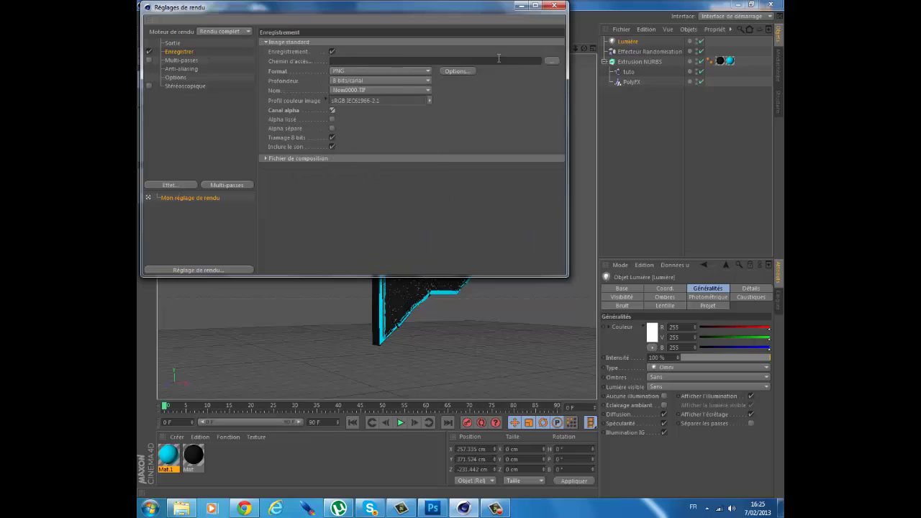
click(555, 61)
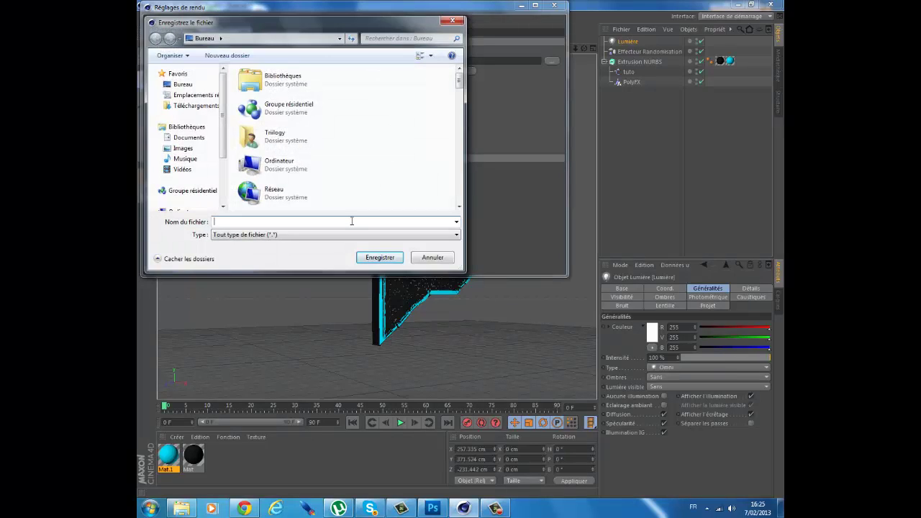
click(185, 137)
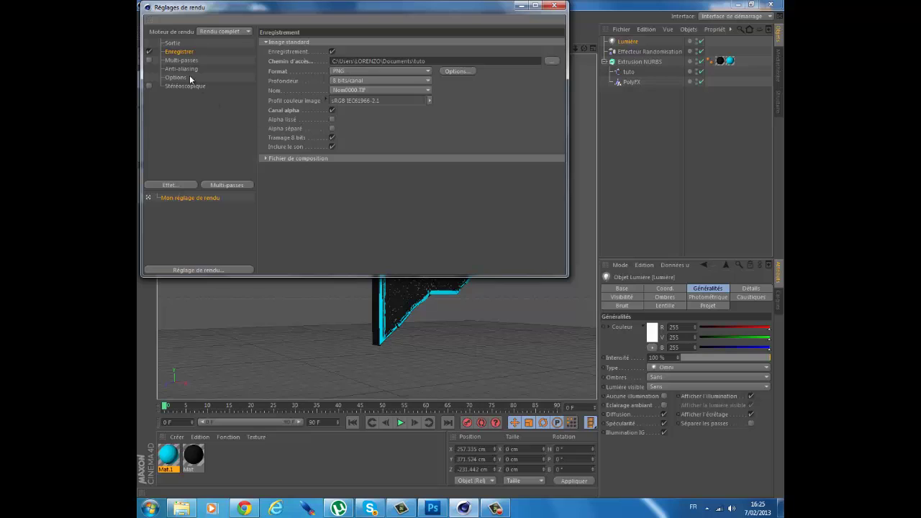
Add the Illumination globale and Occlusion ambiante effects to the render settings and close them
click(170, 185)
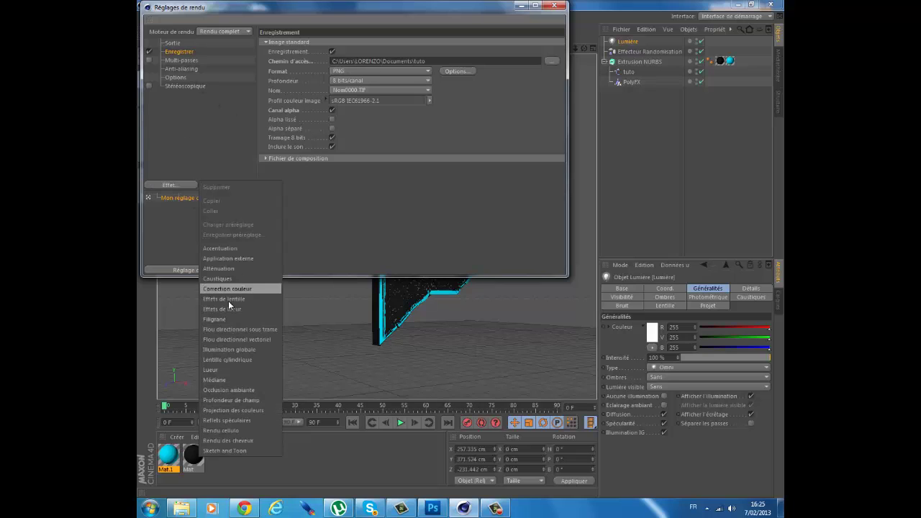
click(222, 350)
click(170, 184)
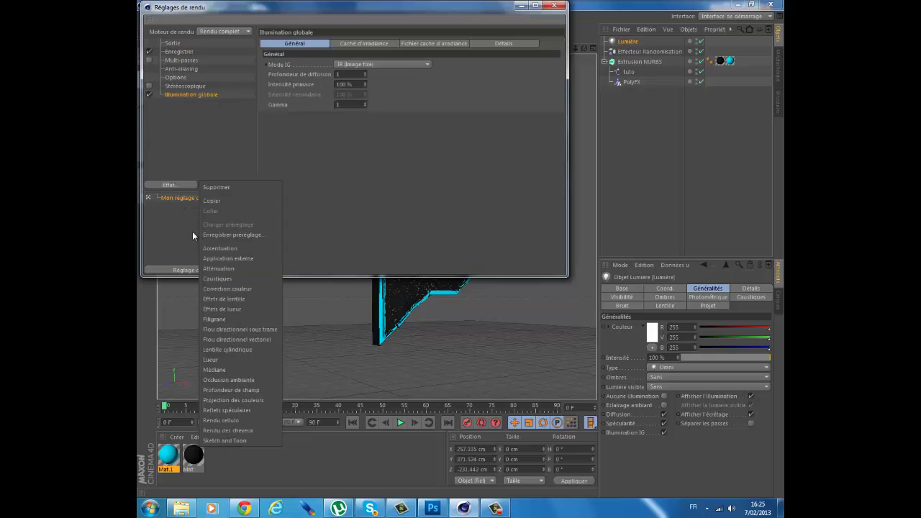
click(237, 380)
click(170, 185)
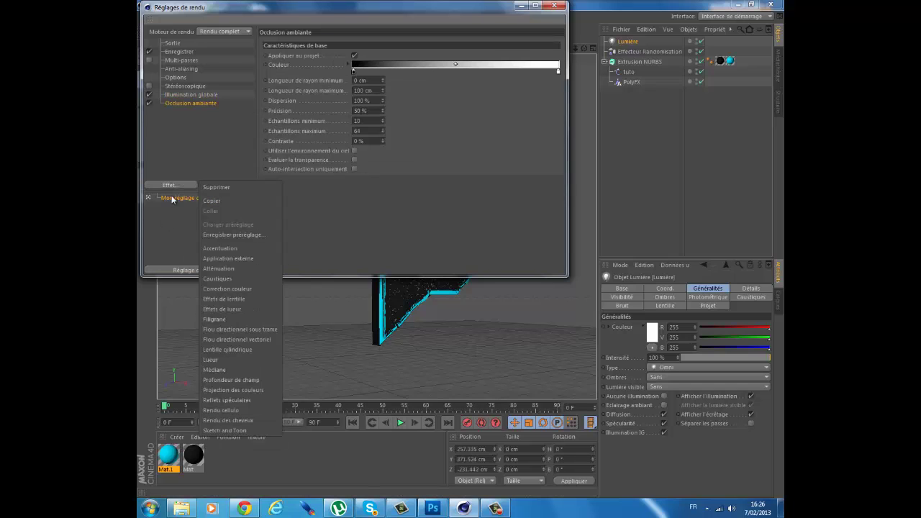
click(241, 305)
click(554, 6)
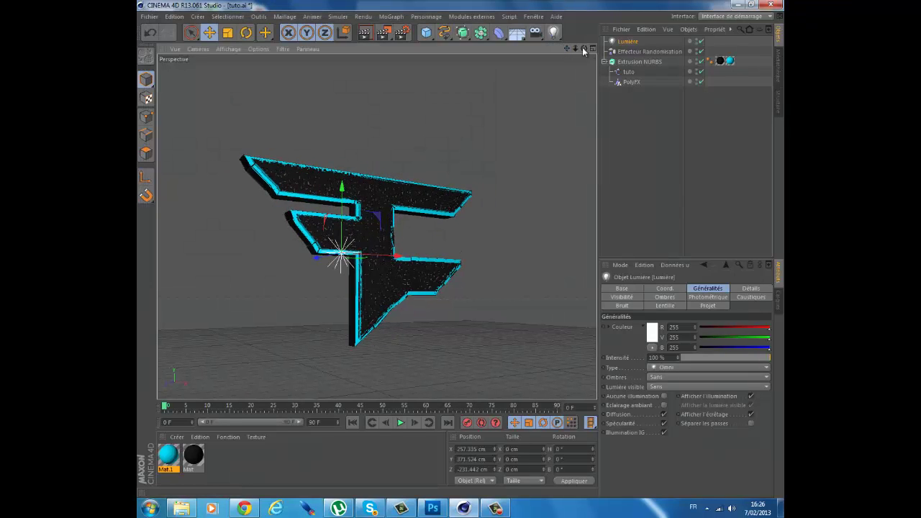
Reframe the perspective view so the whole logo is seen at an angle, slightly from below
drag(583, 47, 461, 254)
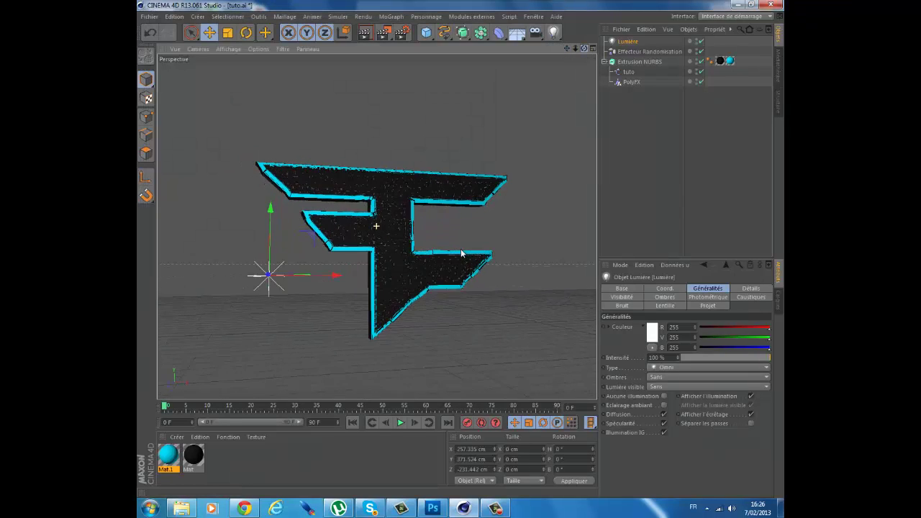
drag(568, 50, 462, 252)
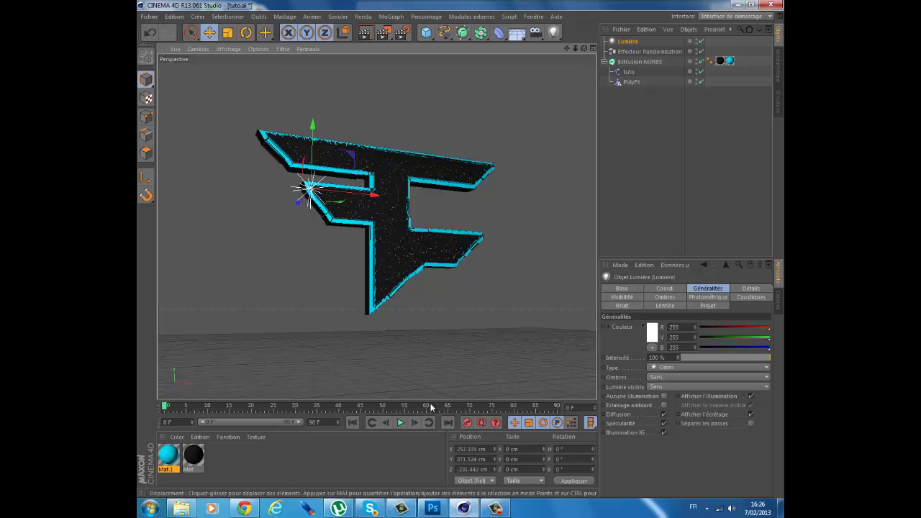
mouse_move(495, 508)
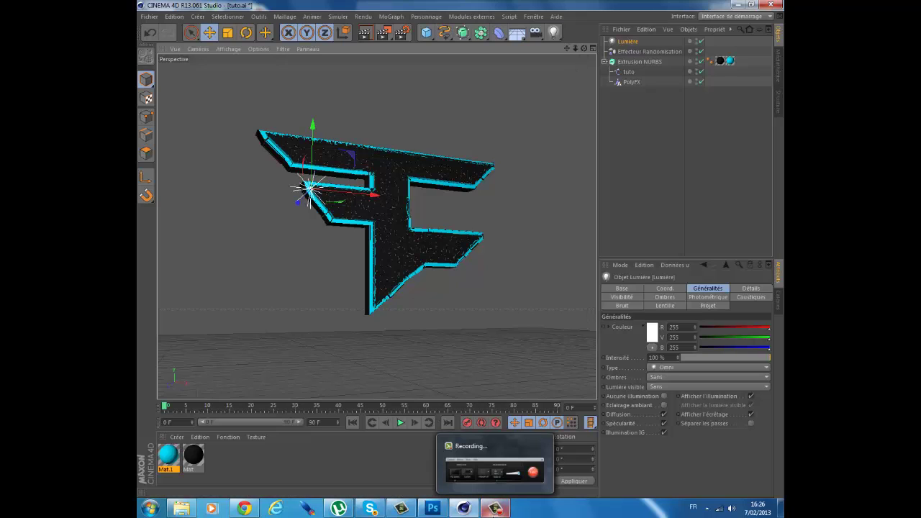
click(493, 510)
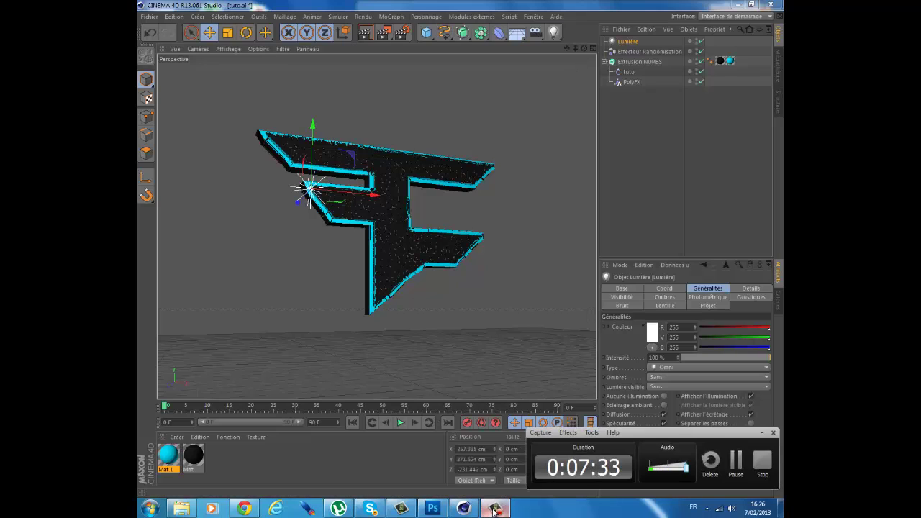
click(737, 464)
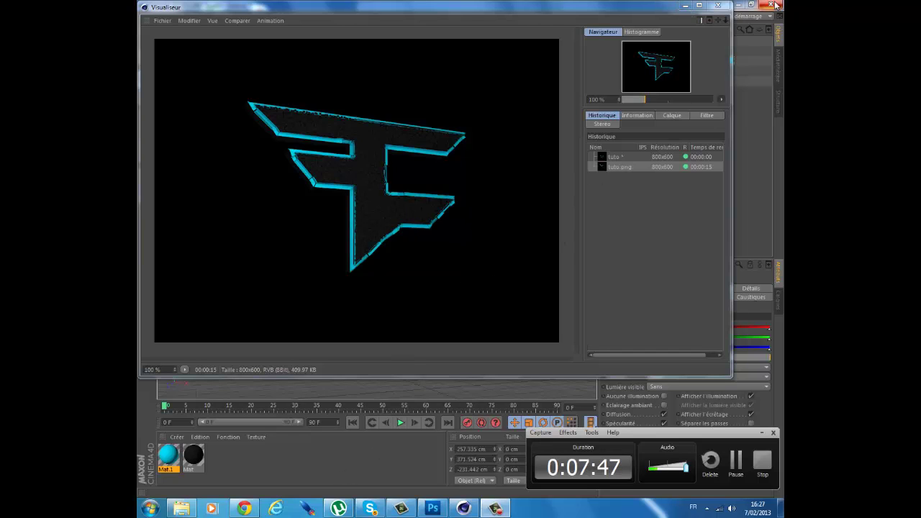
Close the finished render, minimize CINEMA 4D and open the tuto PNG image from the Documents folder to check it
click(718, 7)
click(718, 8)
click(739, 5)
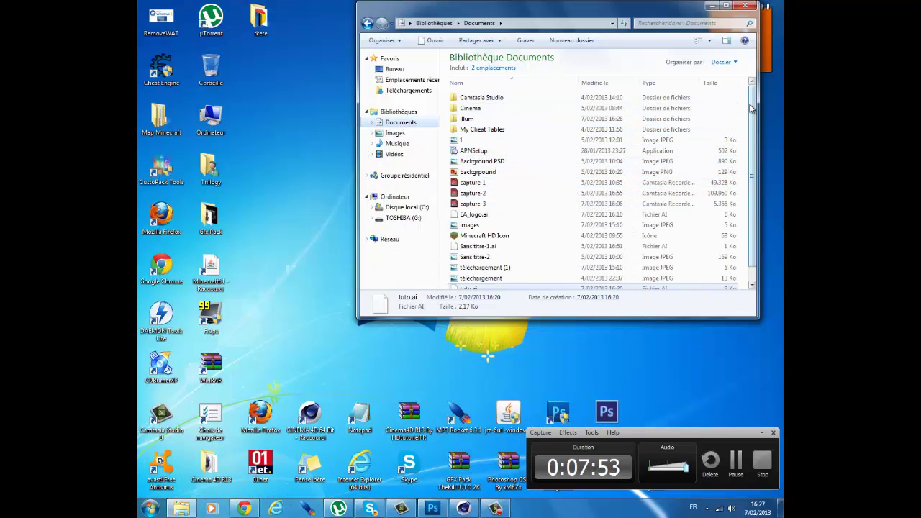
scroll(752, 137, down, 1)
click(503, 283)
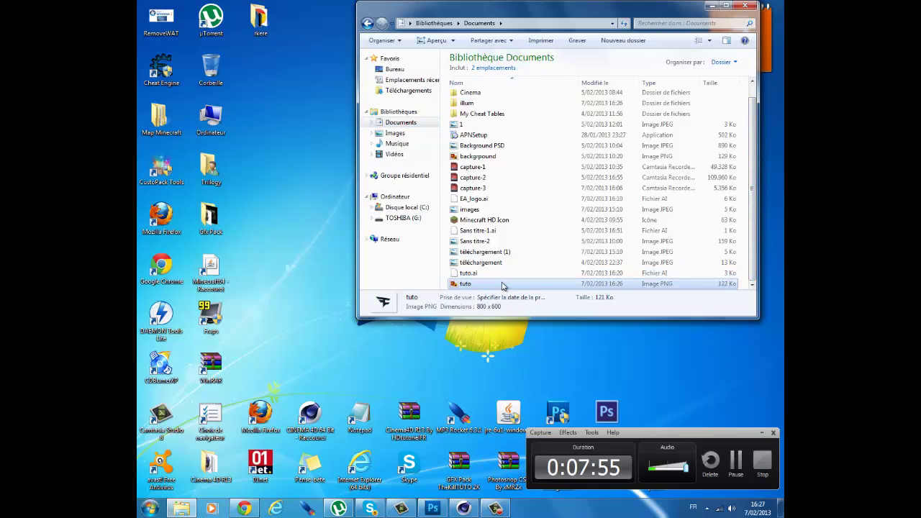
double_click(502, 285)
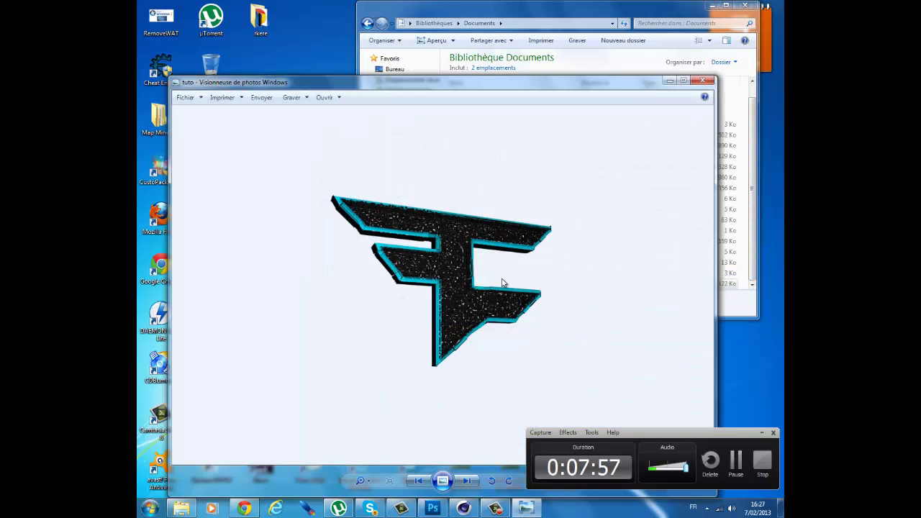